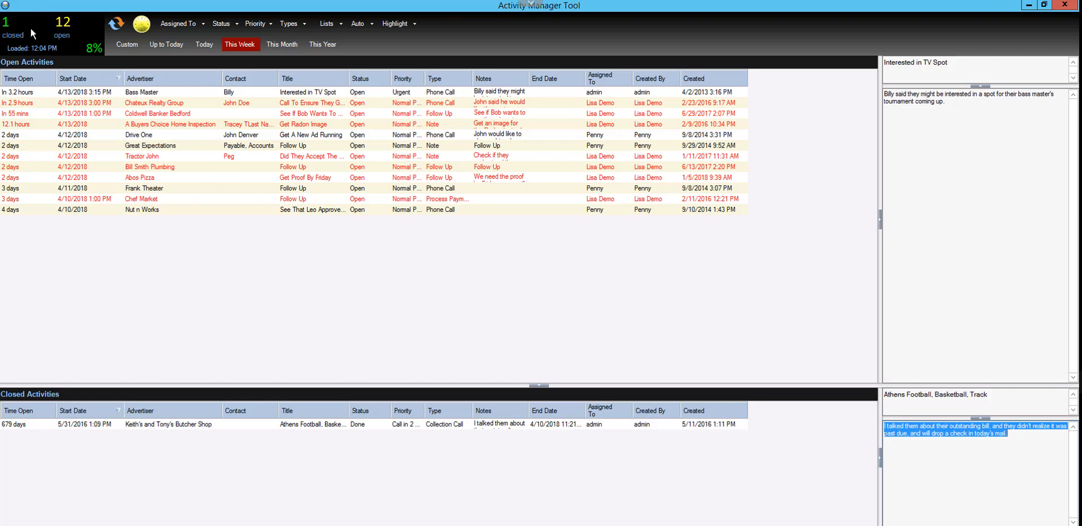
# Open a blank new activity form to view its fields, and close it without saving
pyautogui.moveTo(101, 50)
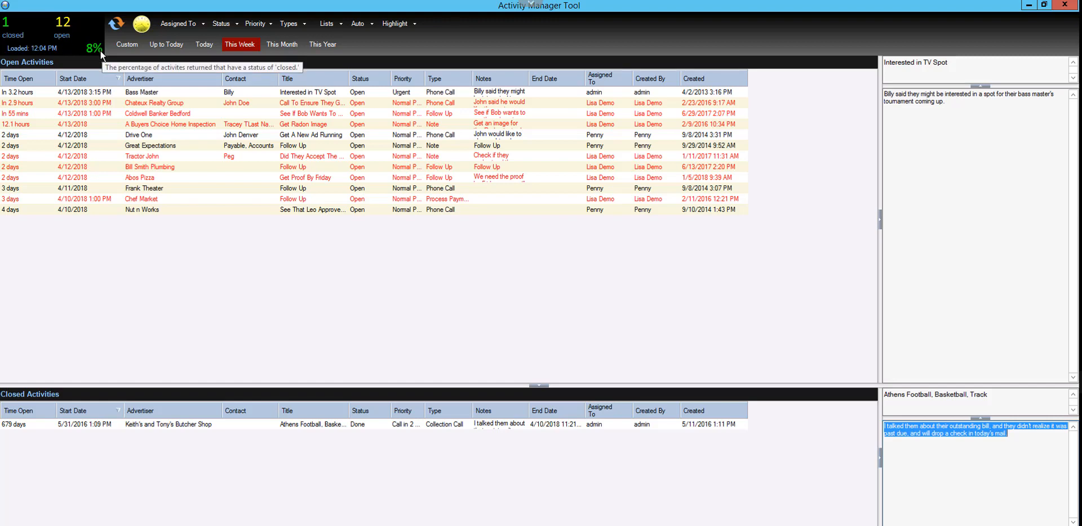
pyautogui.click(140, 26)
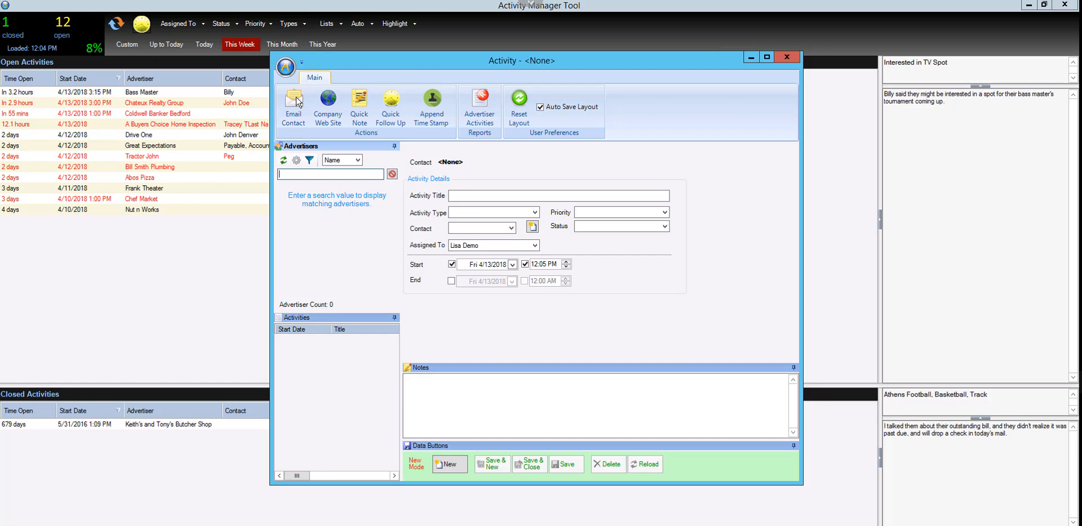
pyautogui.click(789, 55)
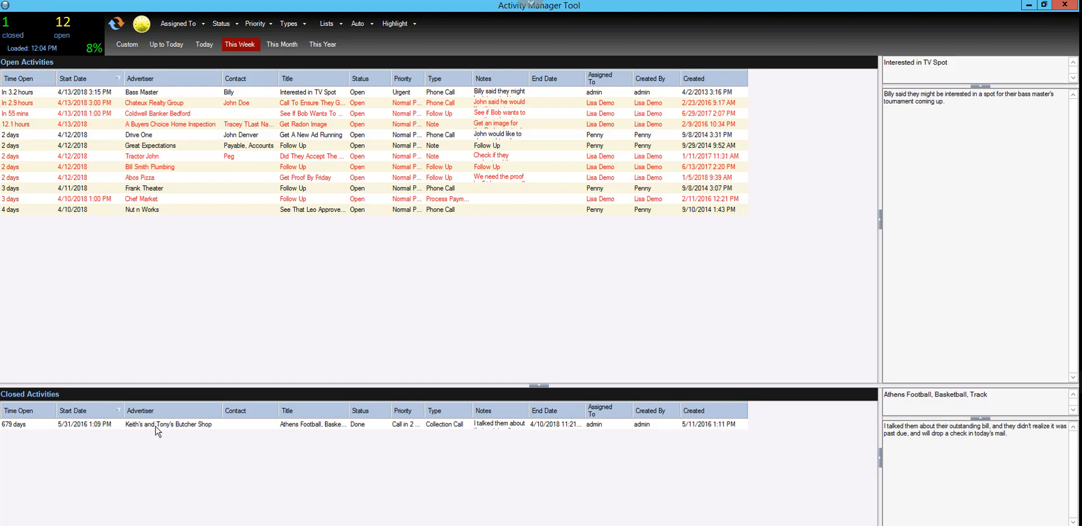
# Collapse the Closed Activities list, select the Bass Master activity and enlarge the title preview in its details
pyautogui.click(537, 386)
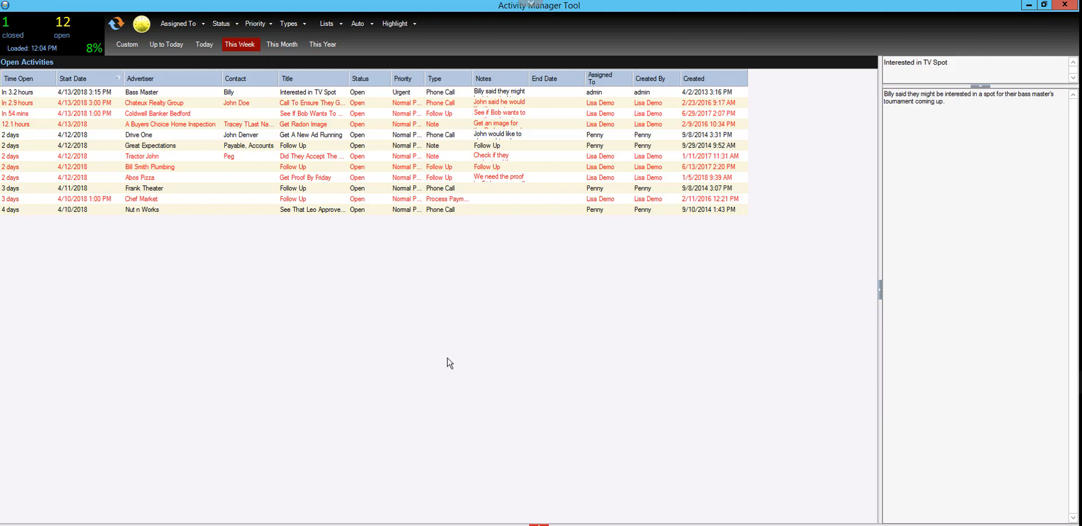
pyautogui.click(169, 93)
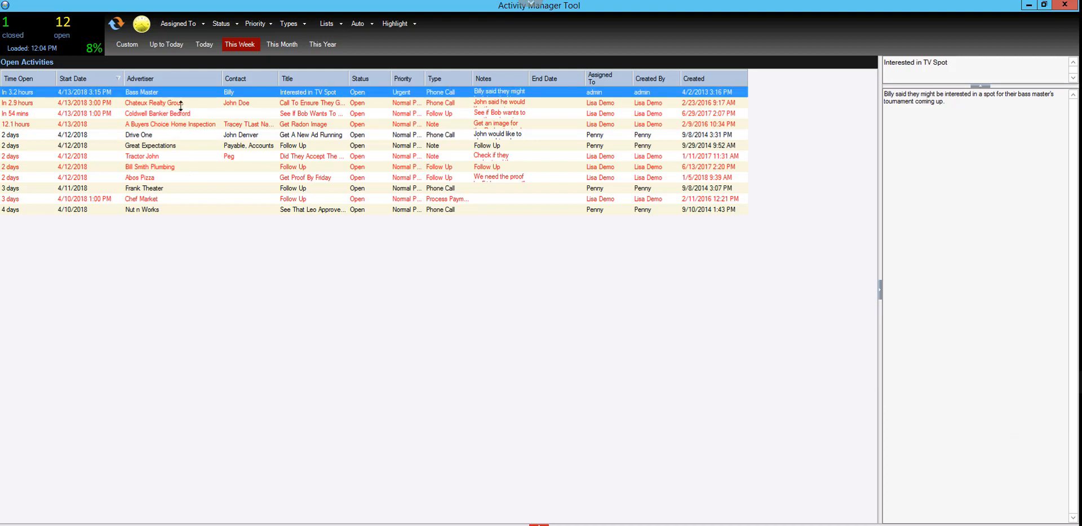
pyautogui.moveTo(899, 86); pyautogui.dragTo(898, 100)
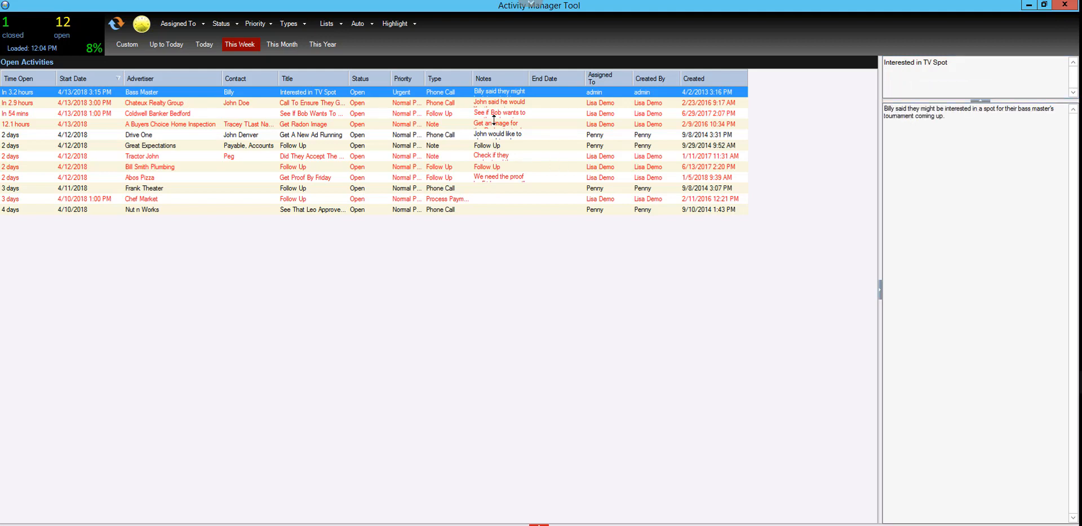
# Read the notes of successive open activities down to the "Did They Accept The Price Quote?" entry, and widen the details area
pyautogui.press('Down')
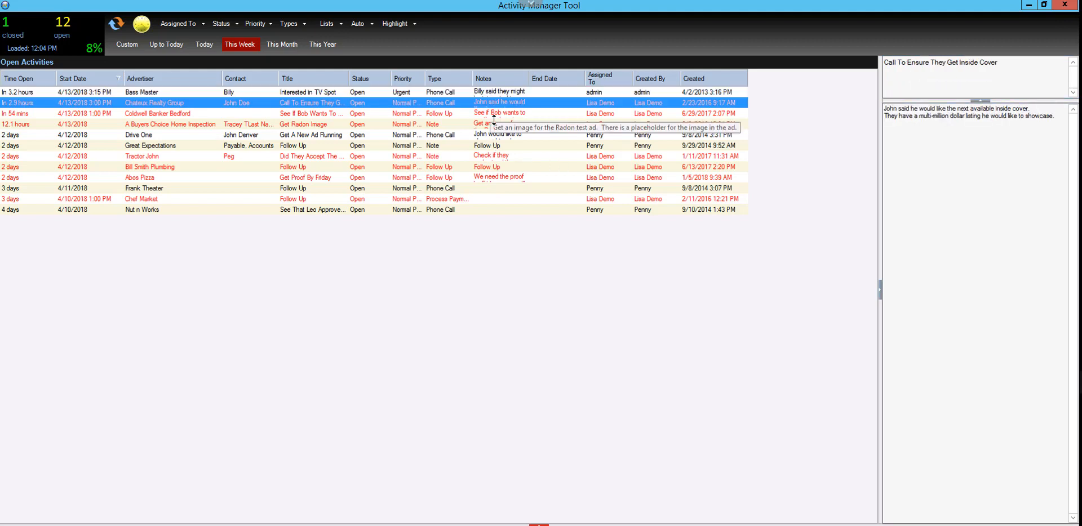
pyautogui.press('Down')
pyautogui.press('Down')
pyautogui.press('Down')
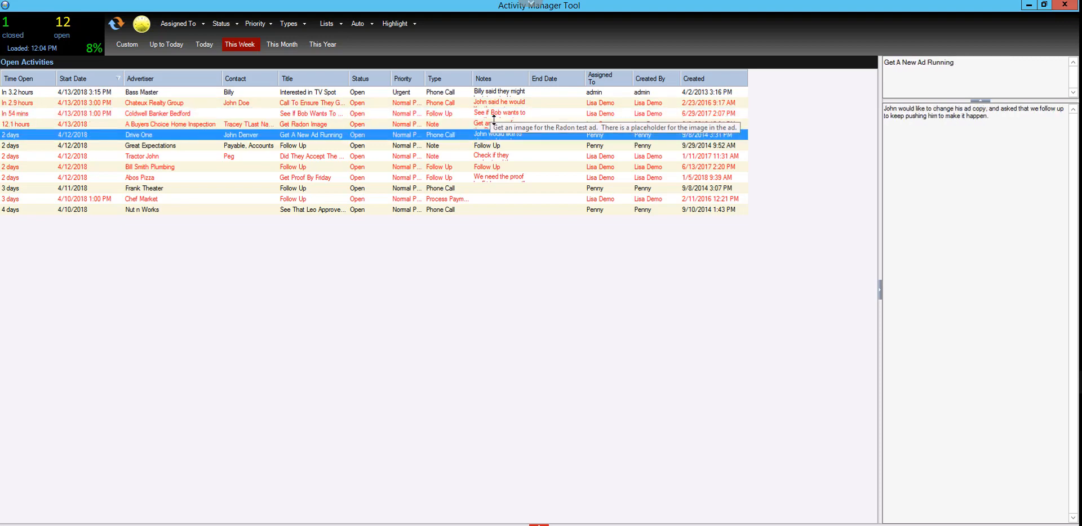
pyautogui.press('Down')
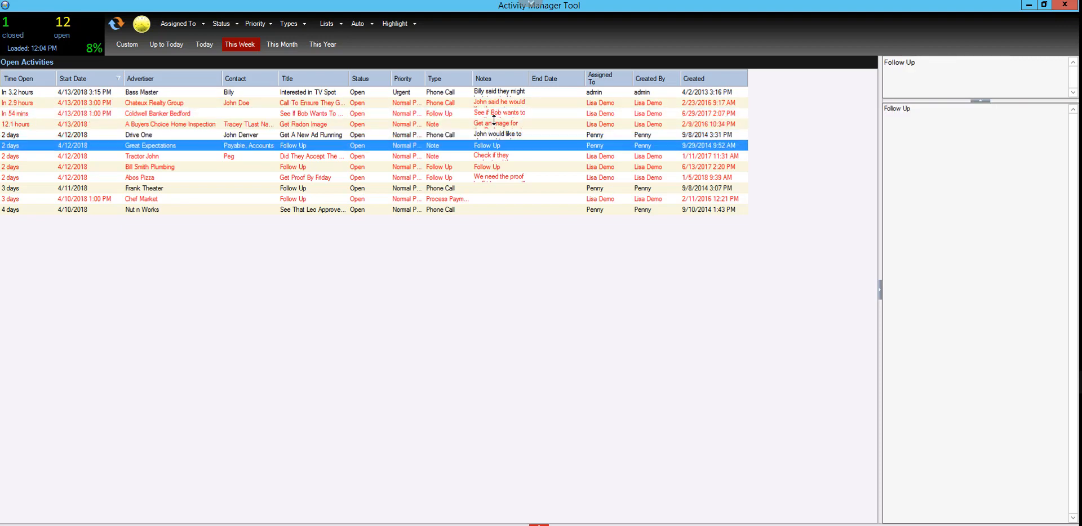
pyautogui.press('Down')
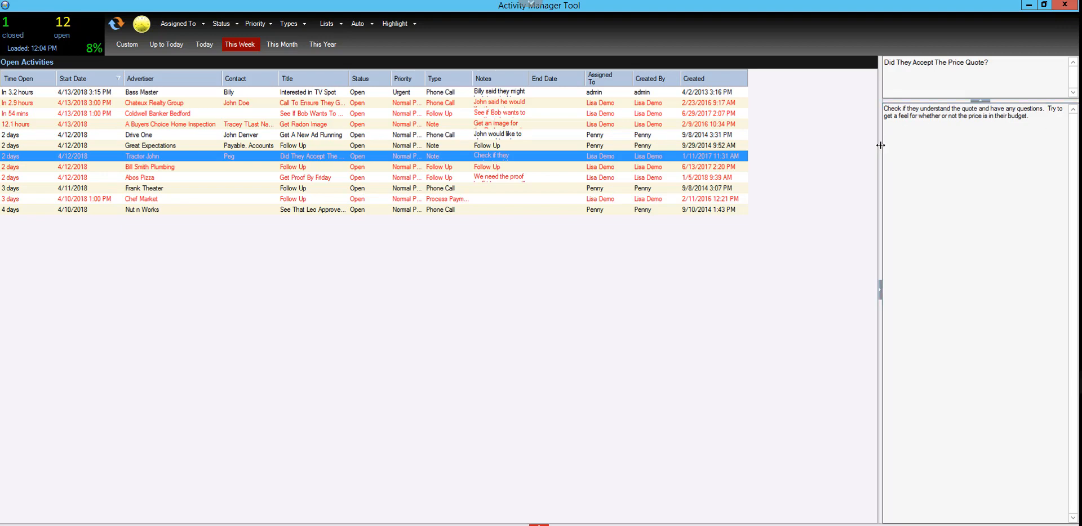
pyautogui.moveTo(881, 148); pyautogui.dragTo(762, 167)
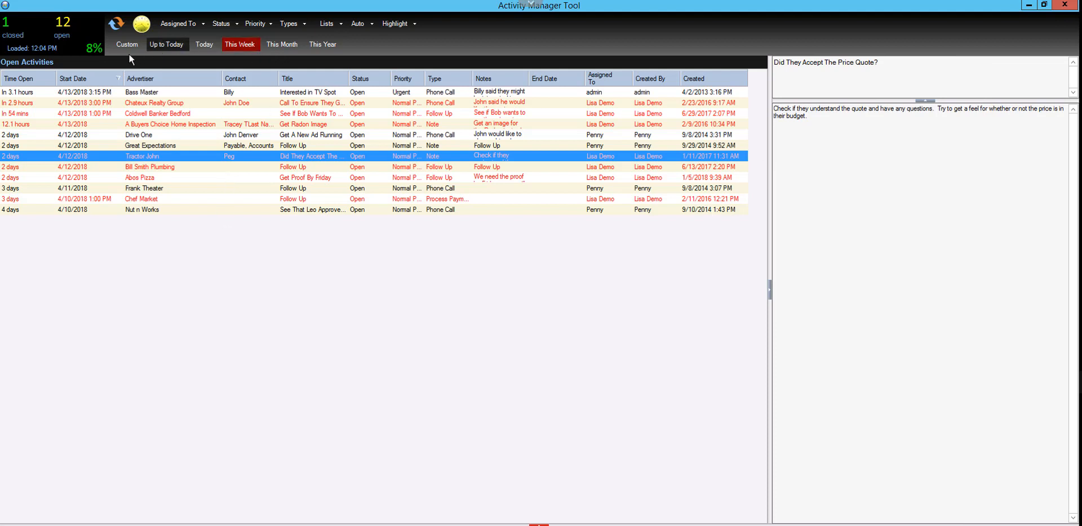
# List all activities up to today and turn off the highlighting of activities assigned to you
pyautogui.click(169, 45)
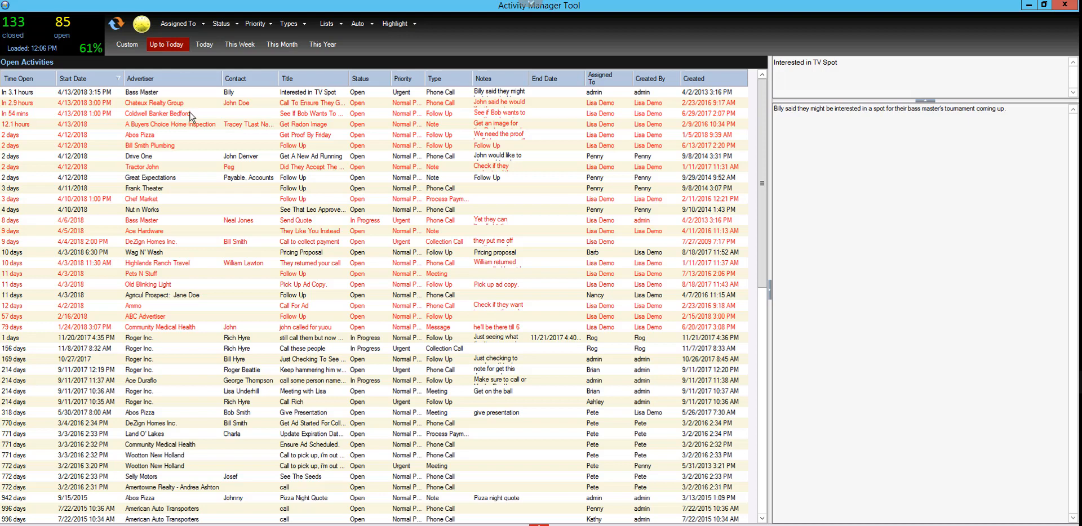
pyautogui.click(396, 25)
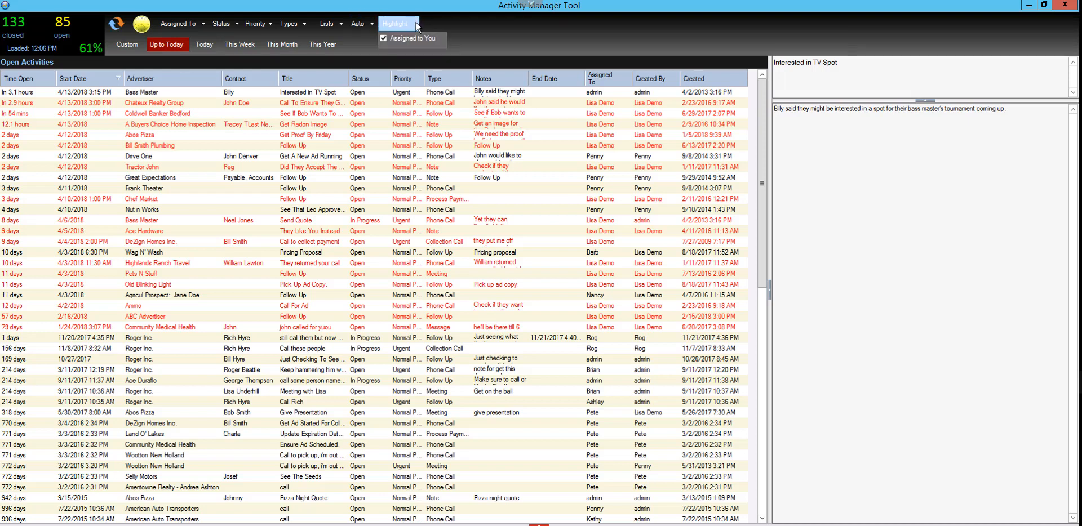
pyautogui.click(386, 40)
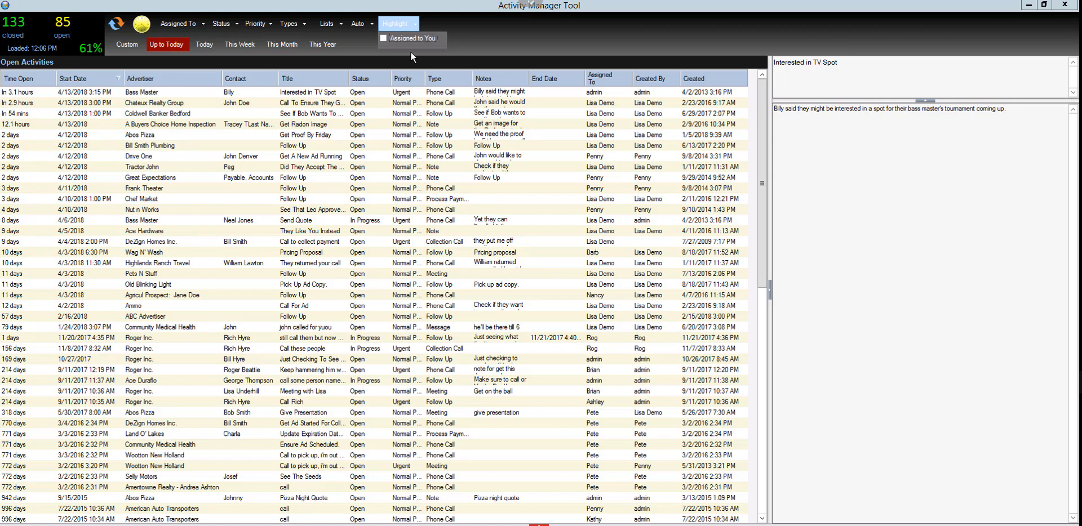
pyautogui.click(462, 44)
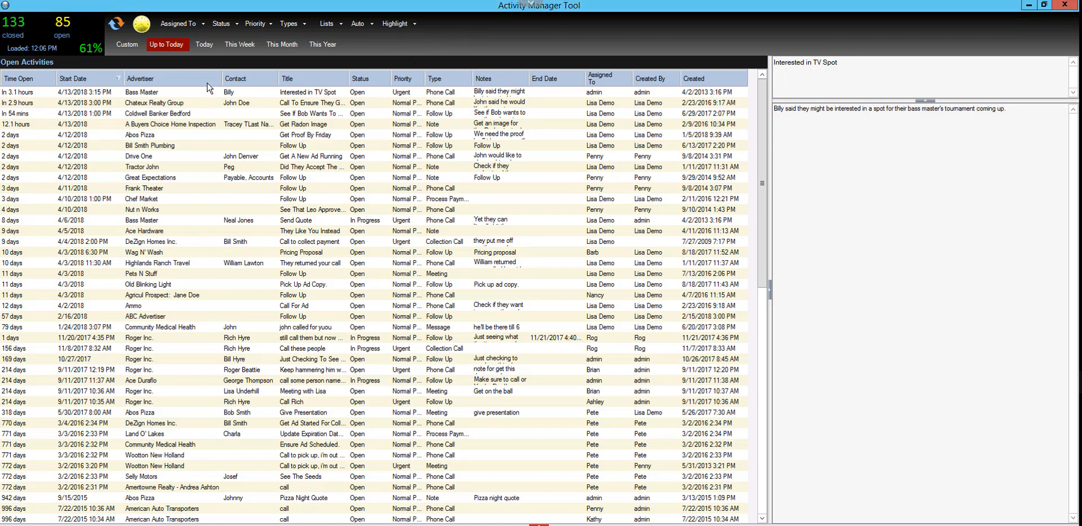
# Compare the activities for today, this week, this month and this year, and return to this week
pyautogui.click(209, 45)
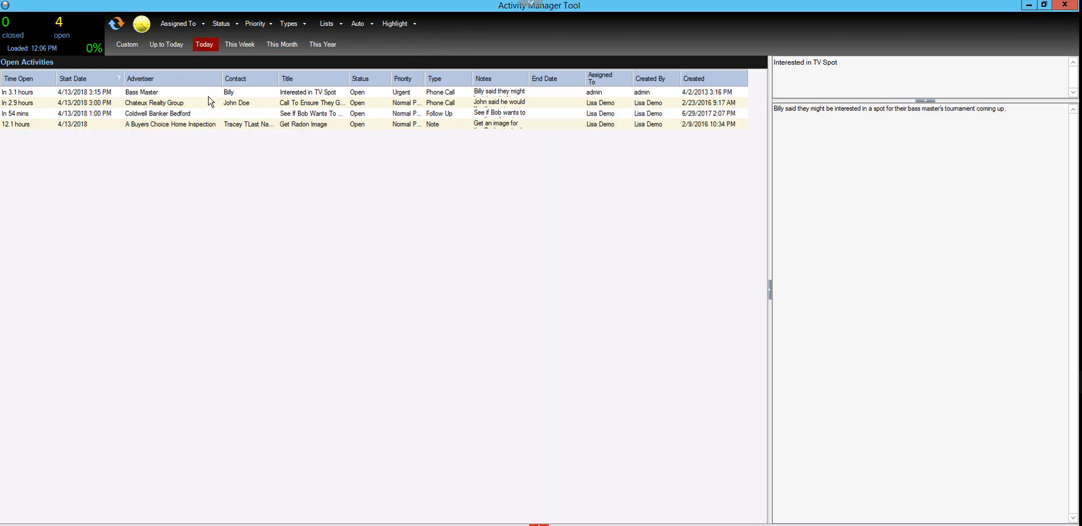
pyautogui.click(242, 46)
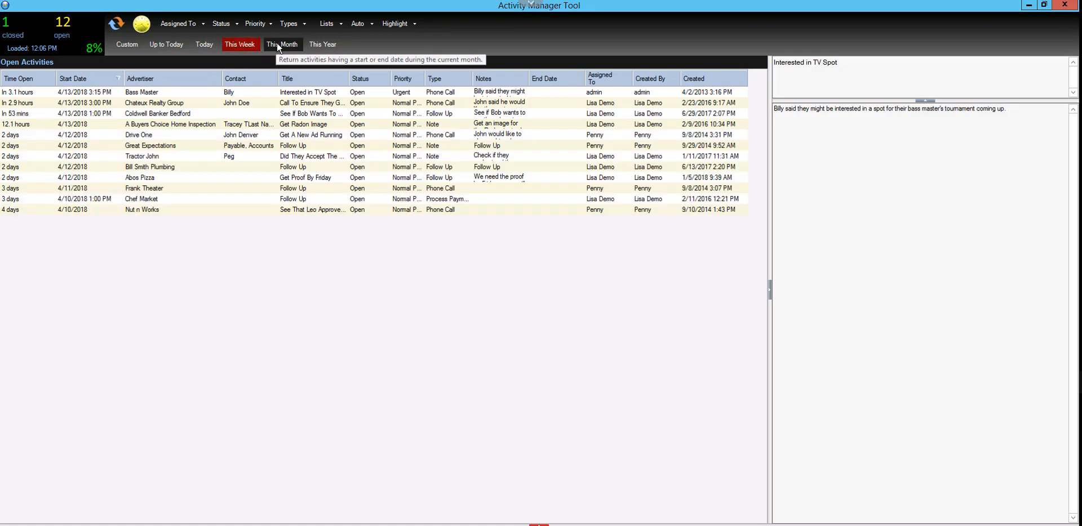
pyautogui.click(276, 44)
pyautogui.click(322, 45)
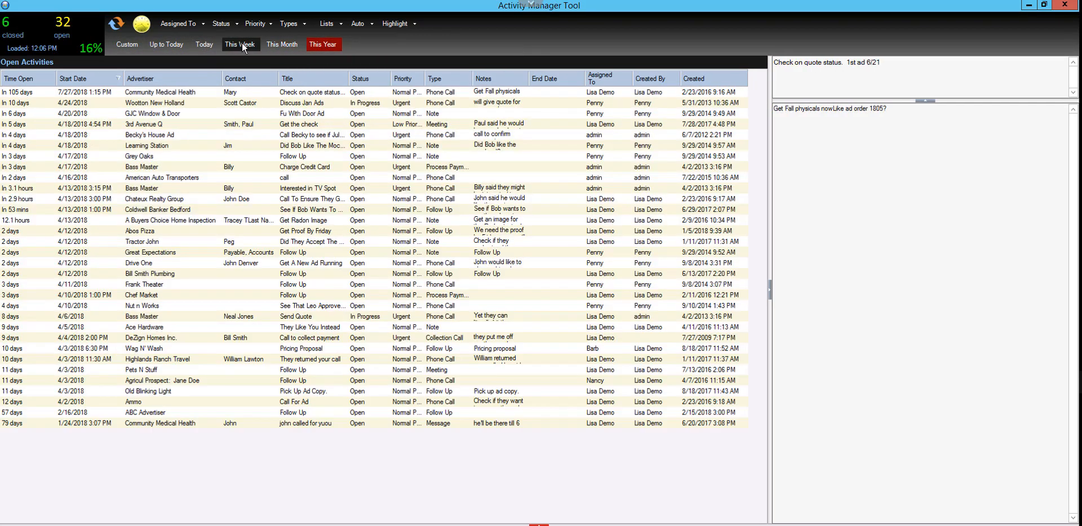
pyautogui.click(242, 44)
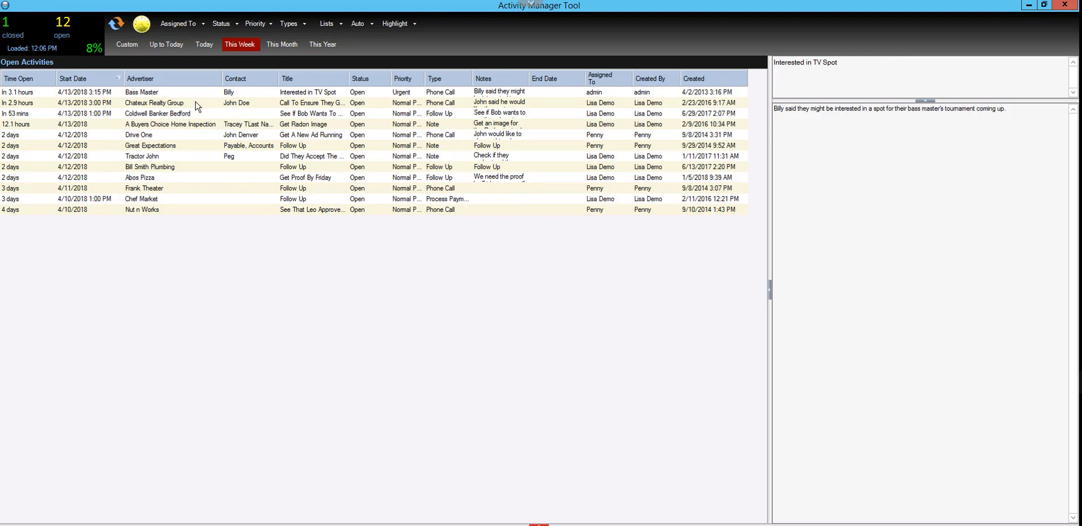
# Filter the activities with a custom Next Week date range, based on start or end date
pyautogui.click(134, 42)
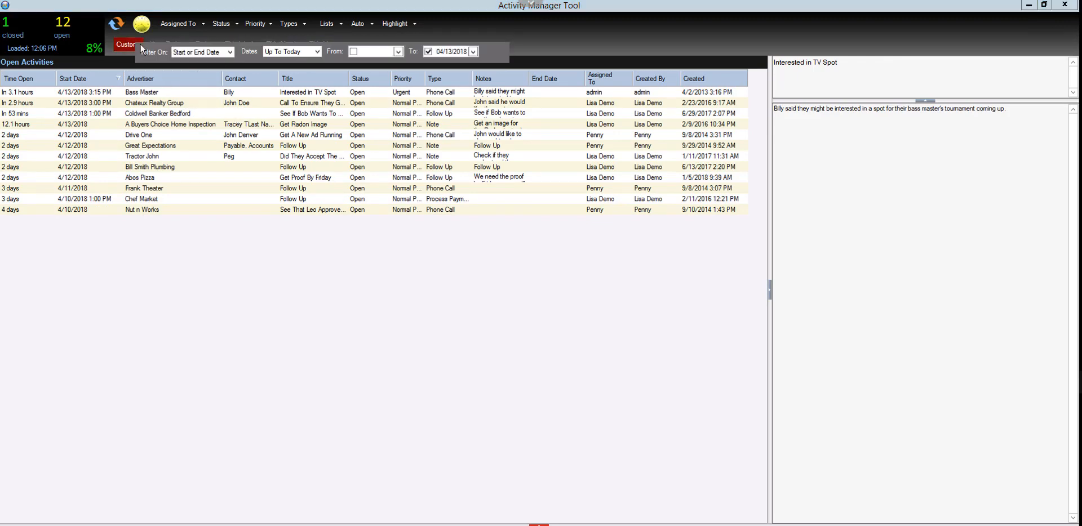
pyautogui.click(318, 52)
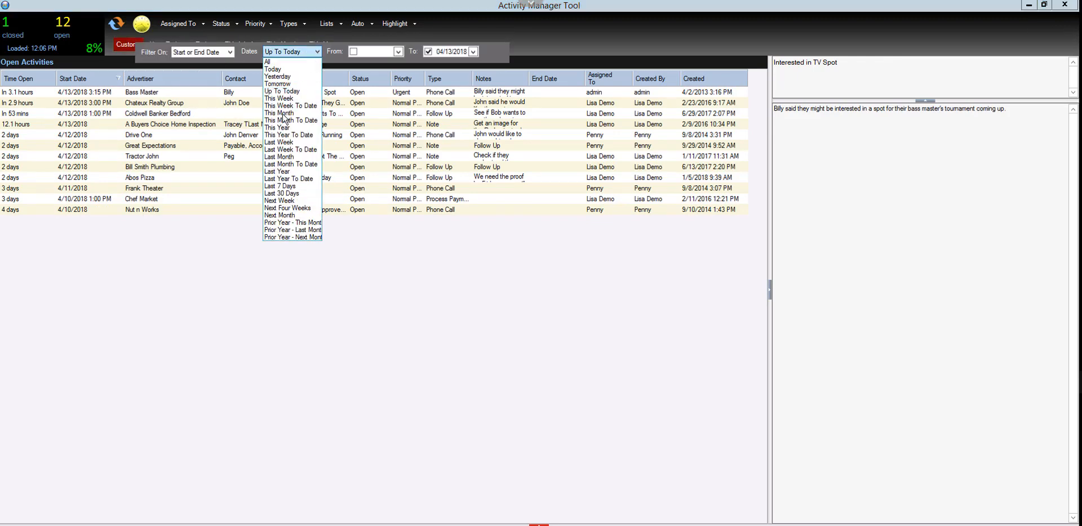
pyautogui.click(279, 201)
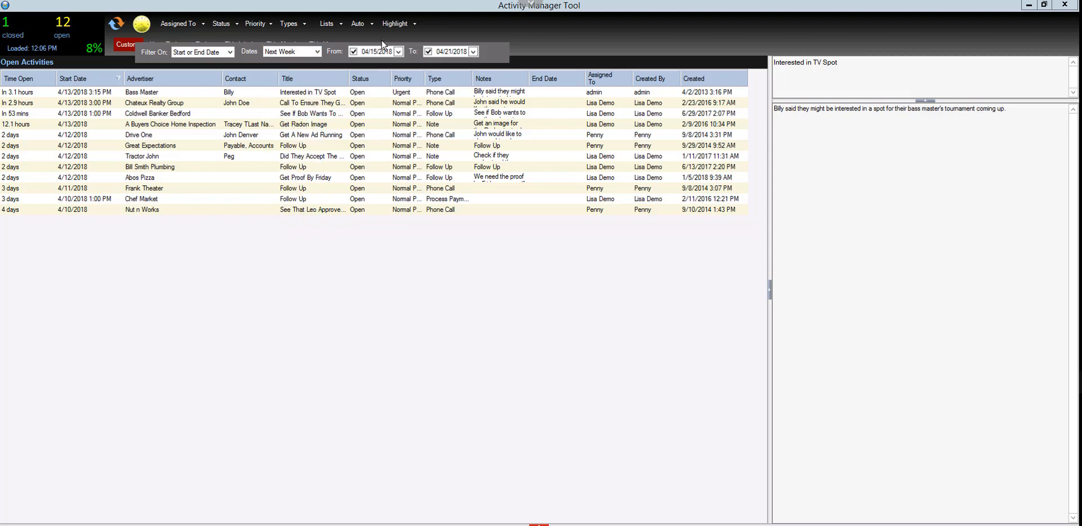
pyautogui.click(525, 44)
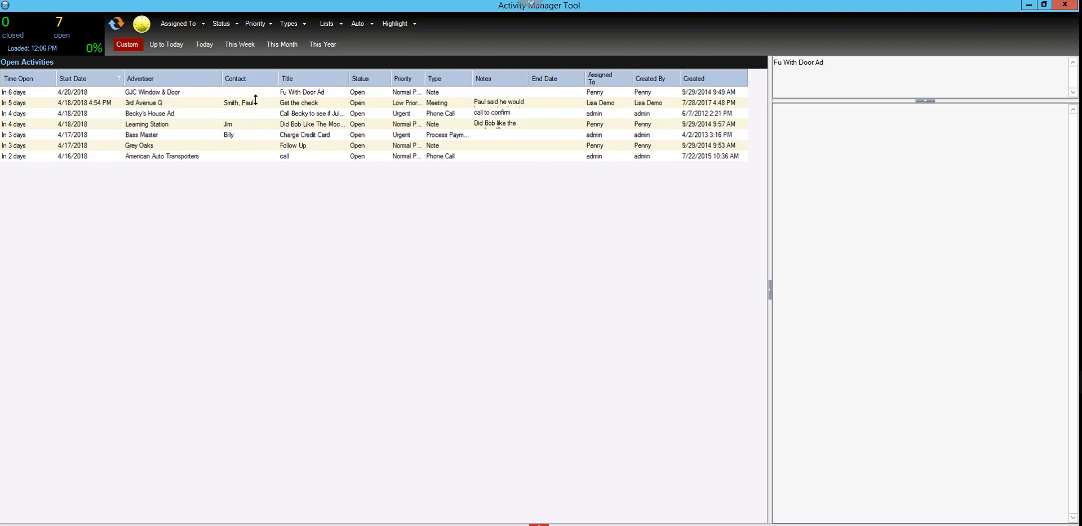
# Show this week's activities and filter them to those assigned to the demo user
pyautogui.click(242, 46)
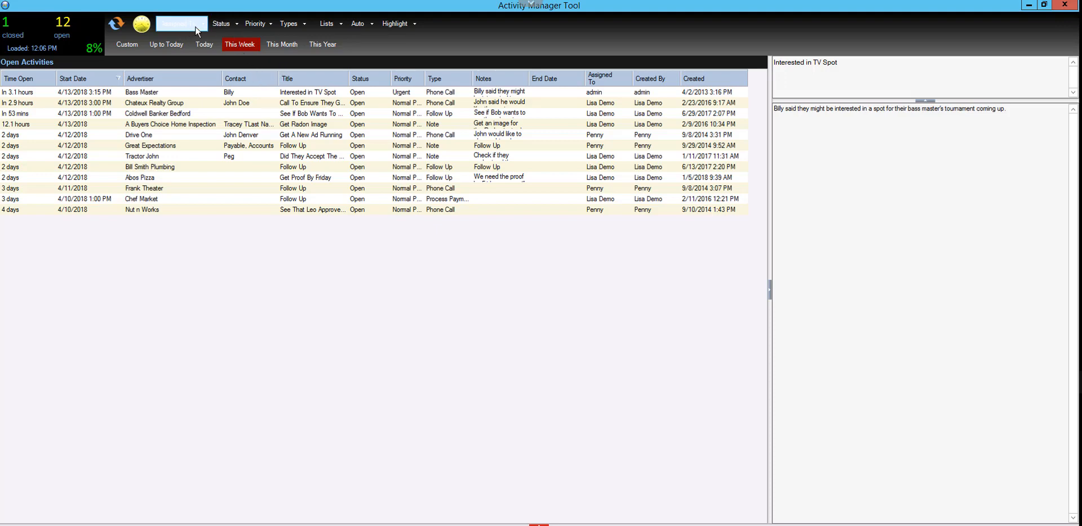
pyautogui.click(203, 26)
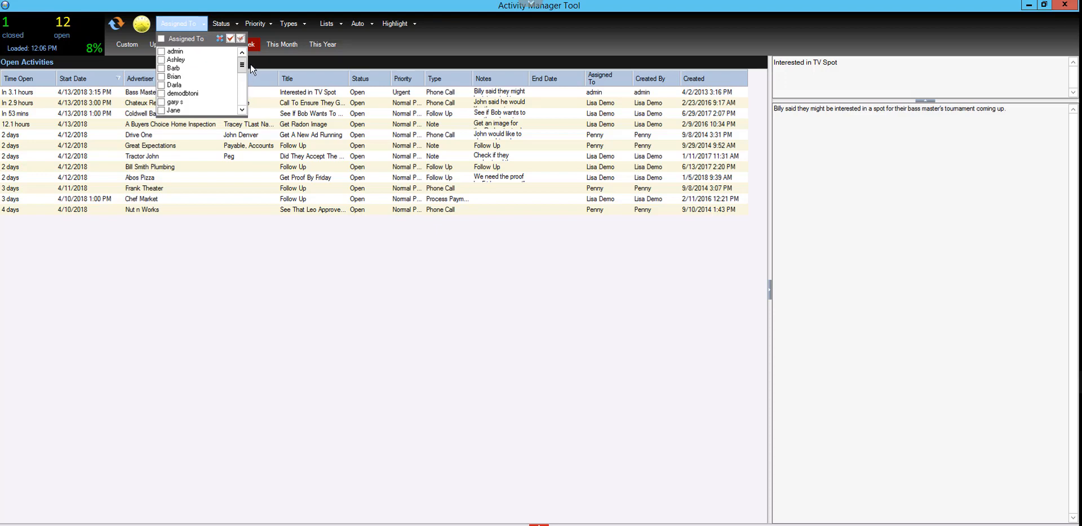
pyautogui.moveTo(245, 65); pyautogui.dragTo(246, 85)
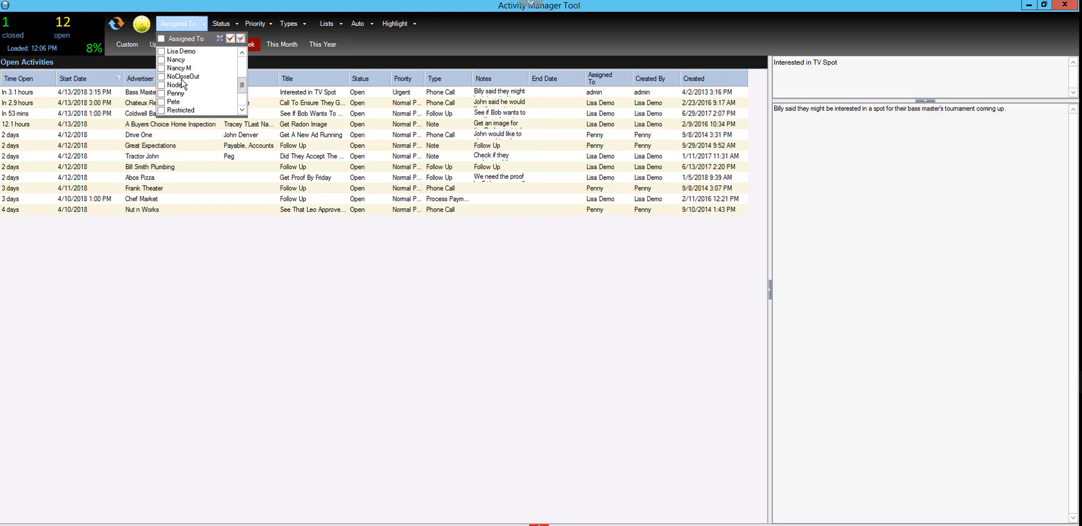
pyautogui.click(204, 51)
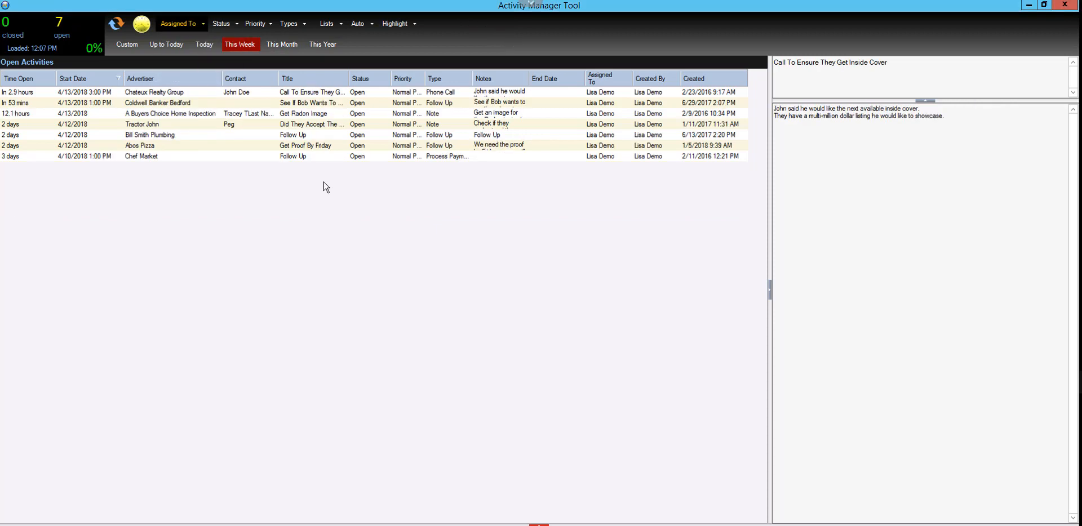
# Filter the activities to the Open status and the Phone Call type
pyautogui.click(231, 25)
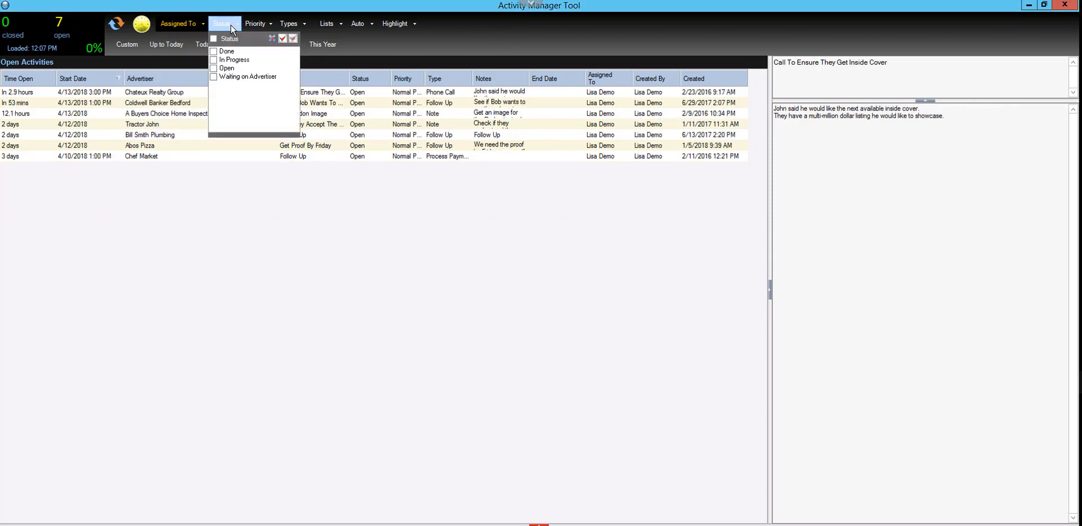
pyautogui.click(213, 68)
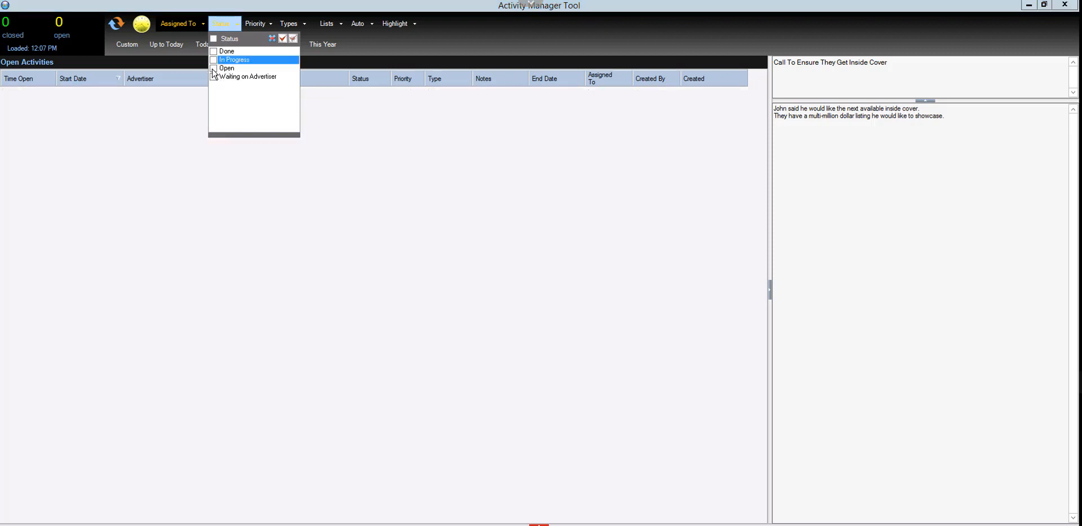
pyautogui.click(297, 26)
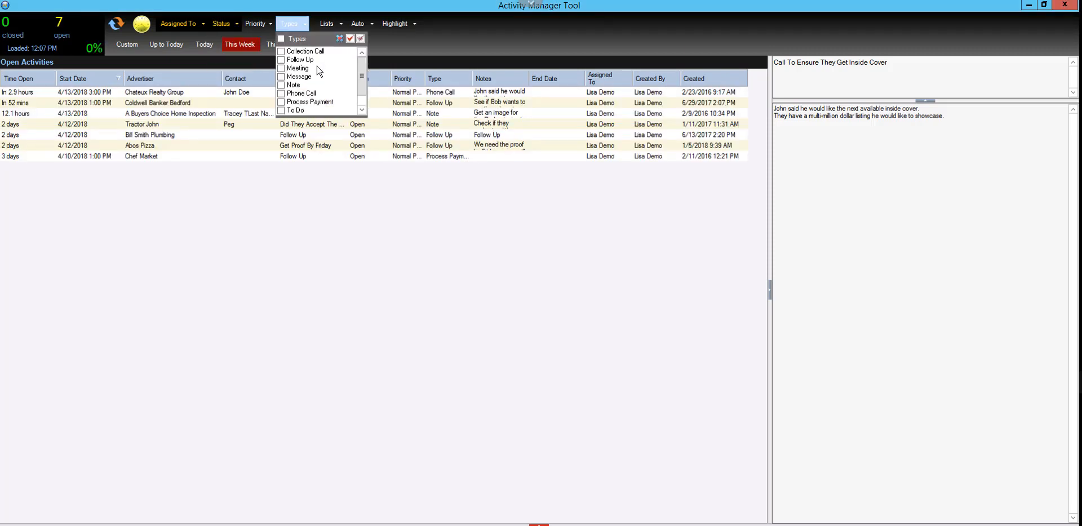
pyautogui.click(292, 93)
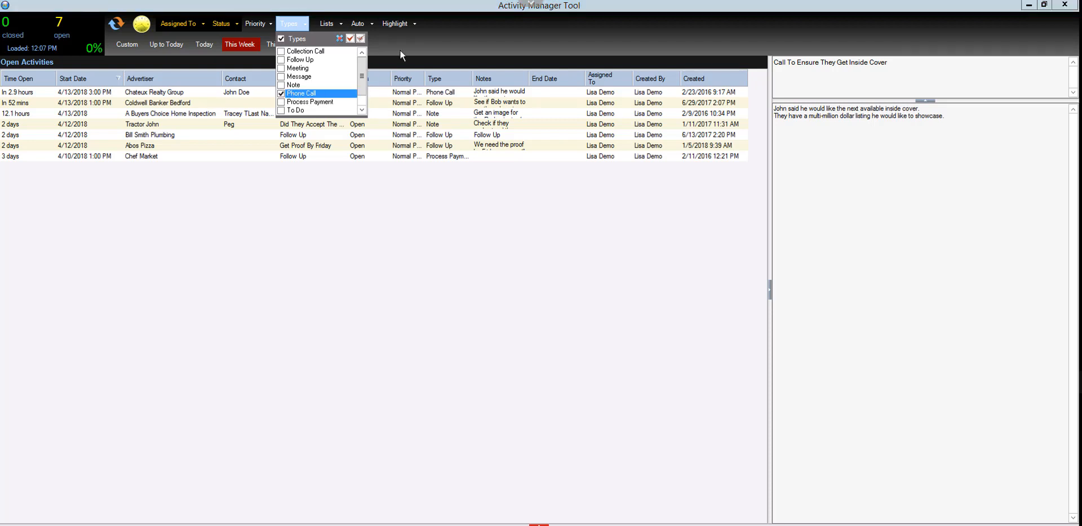
pyautogui.click(407, 46)
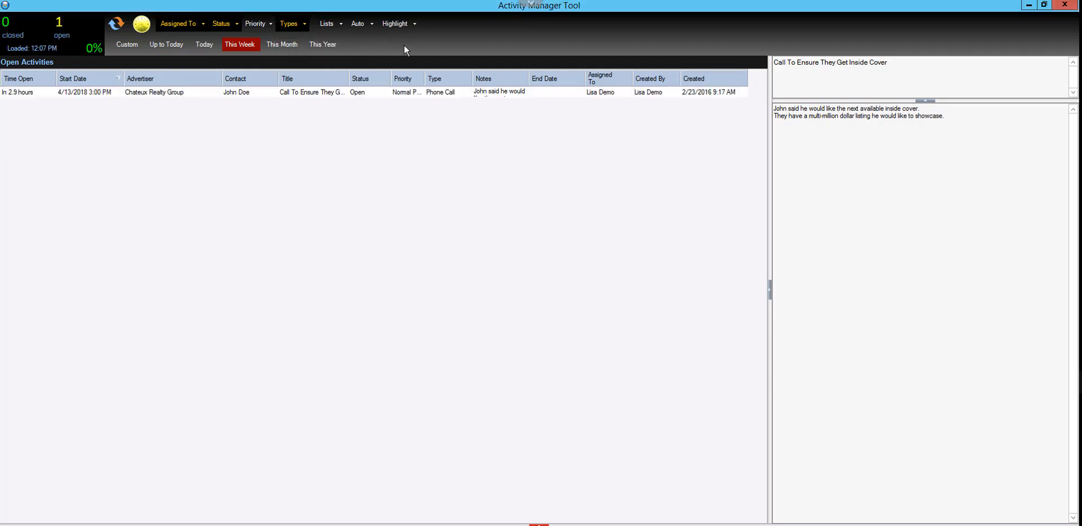
# Widen the date range of the filtered activities to this month and finally to this year
pyautogui.click(272, 47)
pyautogui.click(313, 46)
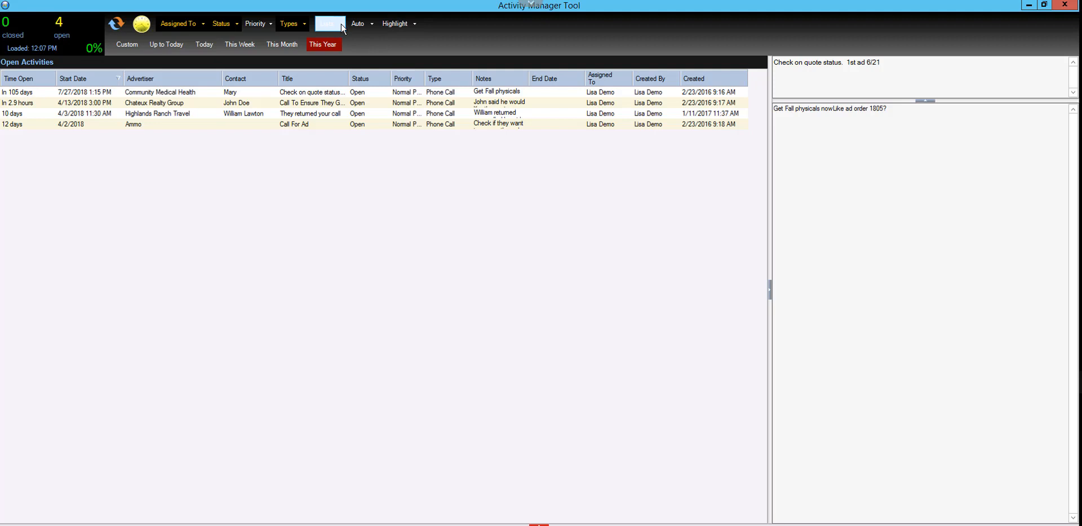
# Check the display options for the open and closed lists, and turn on automatic refresh every 5 minutes
pyautogui.click(340, 23)
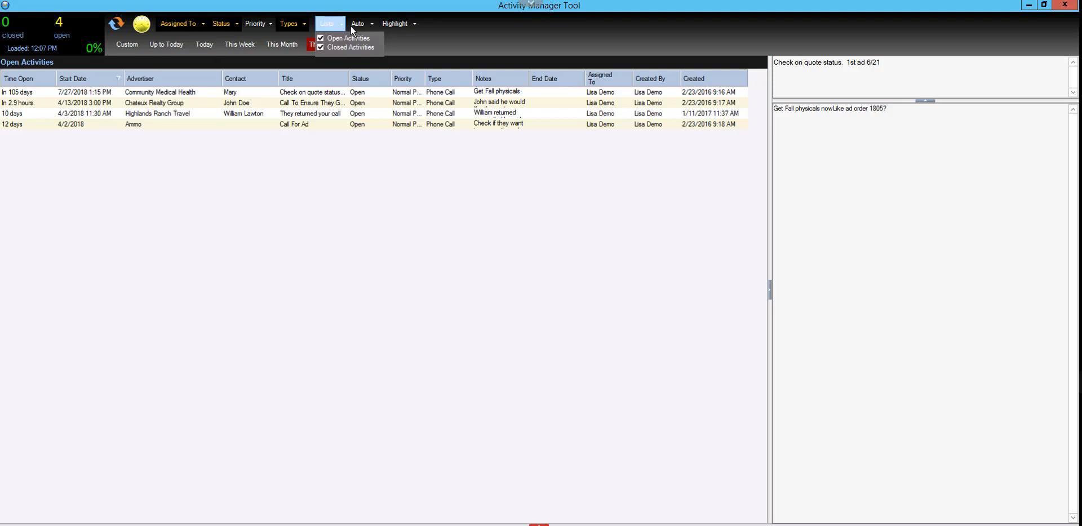
pyautogui.click(362, 27)
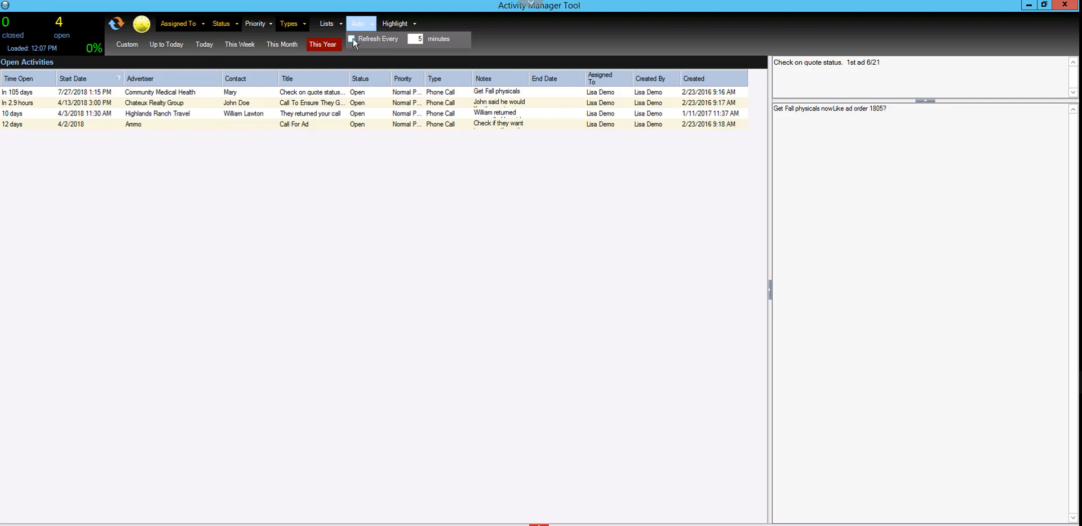
pyautogui.click(351, 38)
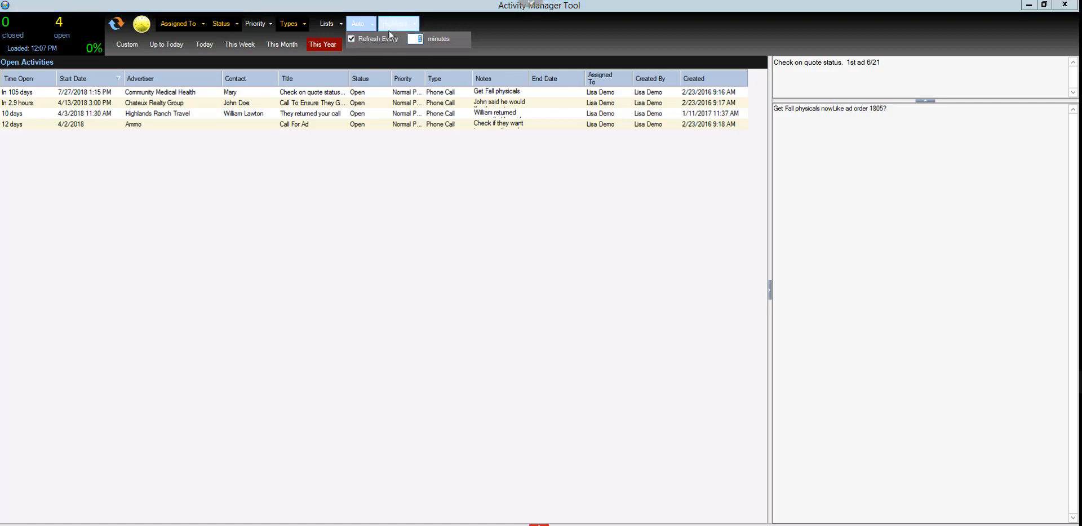
# Set the automatic refresh interval to 1 minute
pyautogui.write('1')
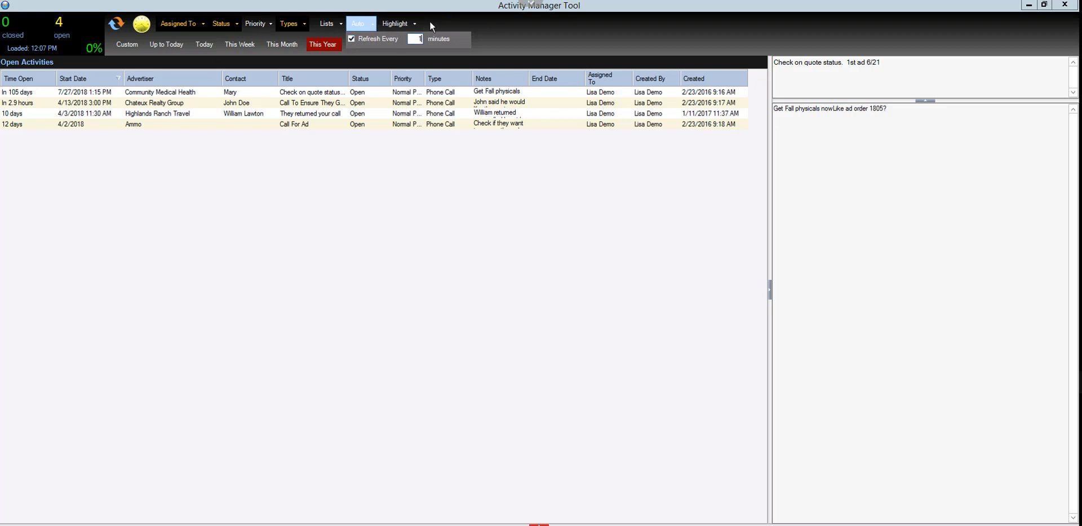
pyautogui.click(427, 23)
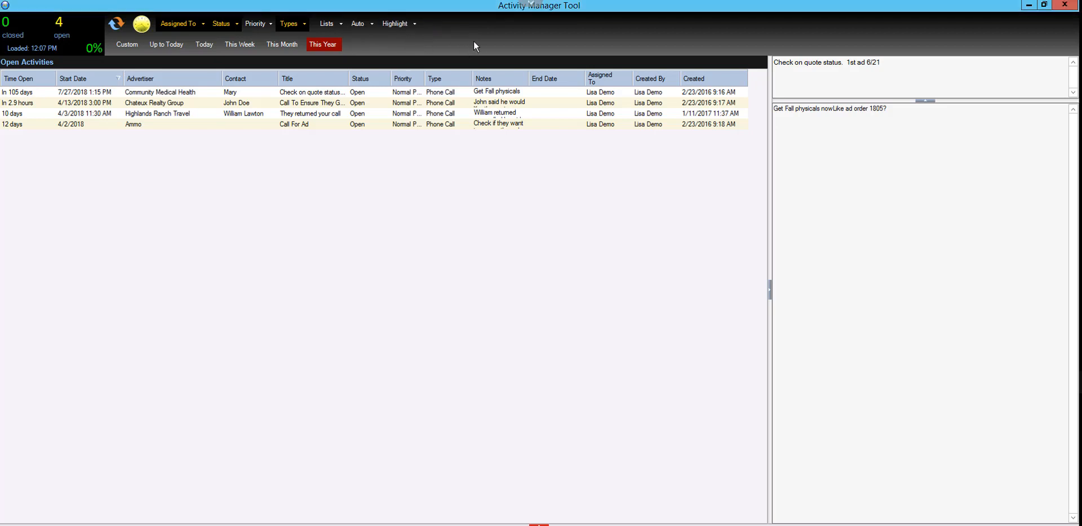
pyautogui.click(246, 93)
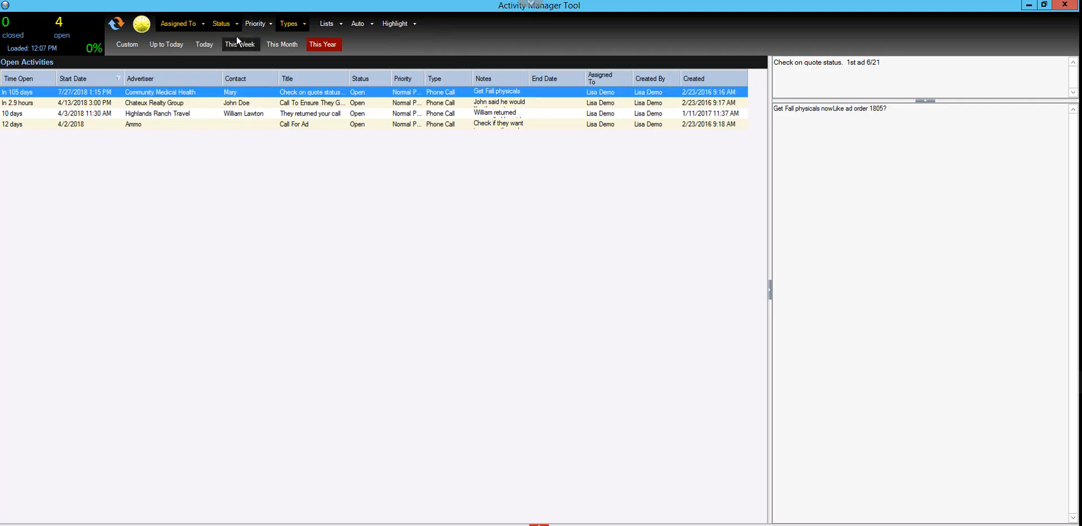
# Clear the Assigned To and Status filters, and view the notes of the Drive One phone call
pyautogui.click(203, 24)
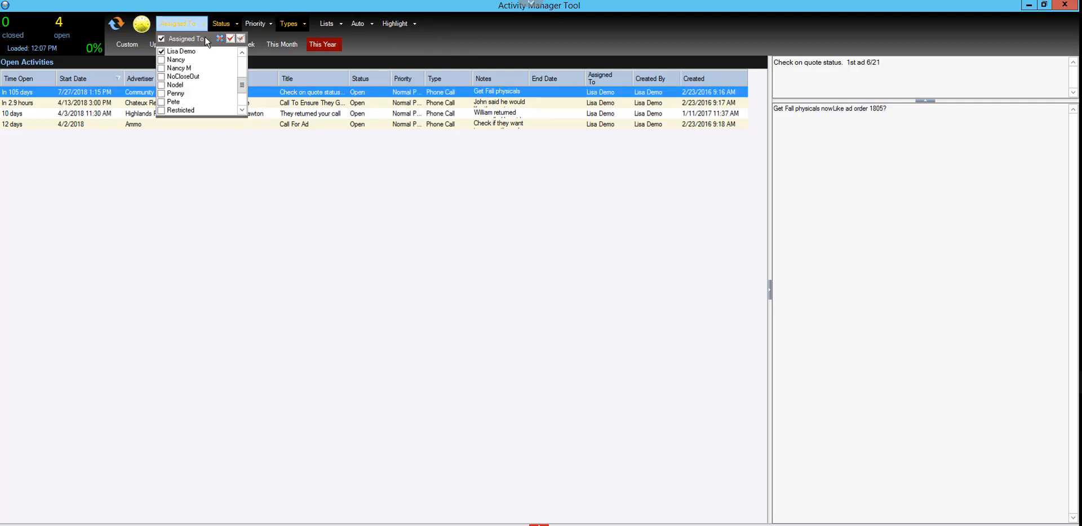
pyautogui.click(169, 40)
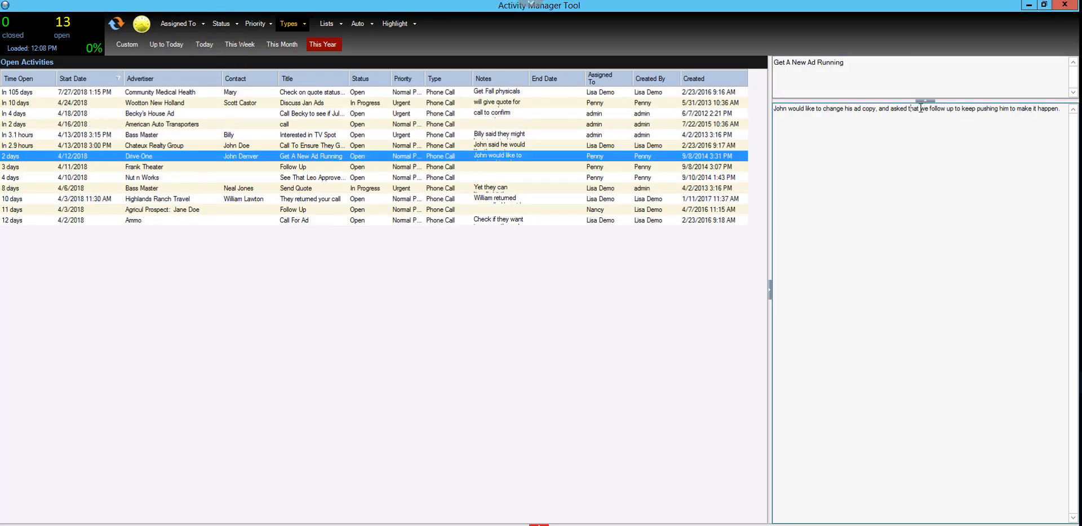
pyautogui.moveTo(926, 108); pyautogui.dragTo(883, 109)
pyautogui.click(890, 139)
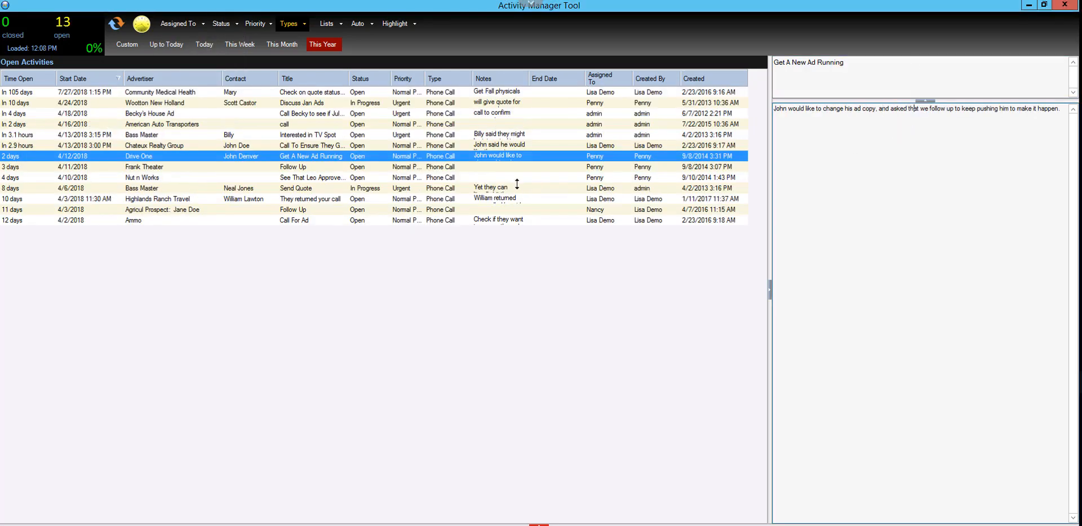
# Open the Drive One phone call activity and enlarge its notes area, ready to continue after the existing note
pyautogui.doubleClick(456, 159)
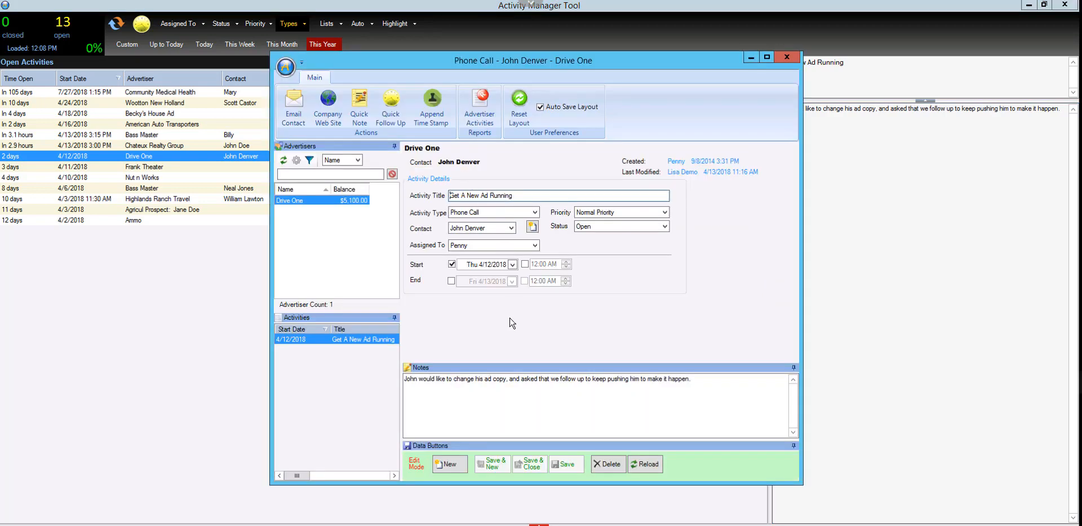
pyautogui.moveTo(506, 361); pyautogui.dragTo(505, 323)
pyautogui.click(599, 340)
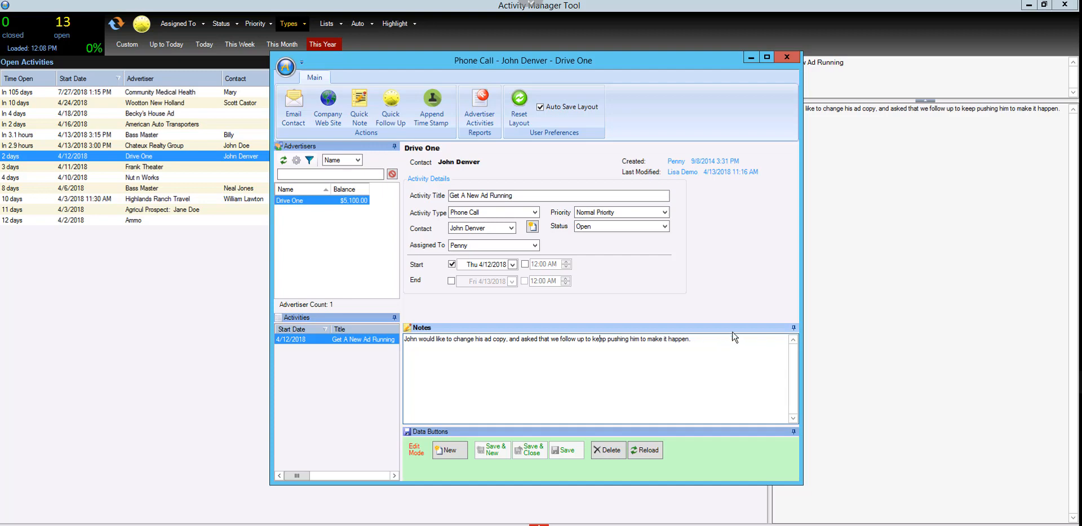
pyautogui.click(704, 360)
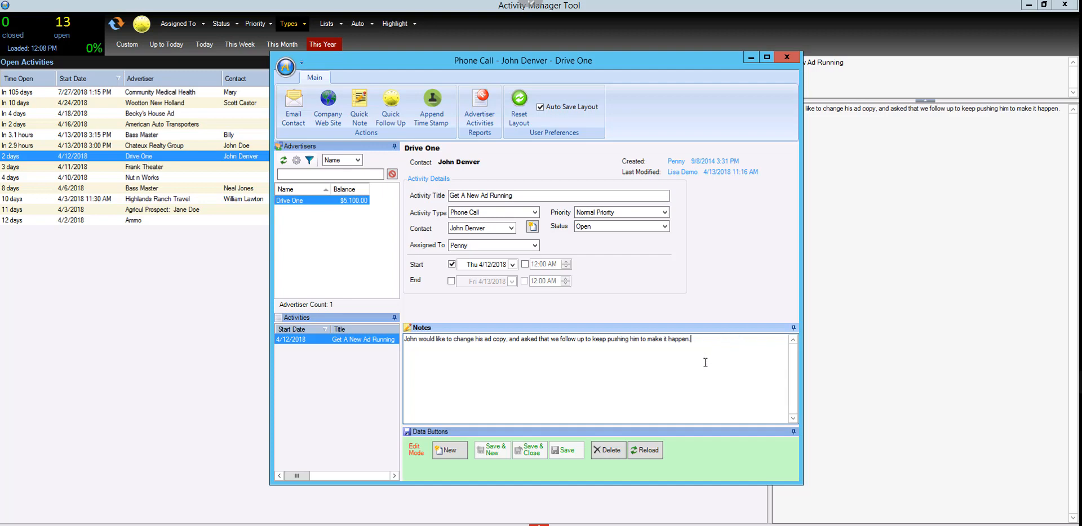
# Append a time-stamped note reading "You might ask them if they would like to increase their ad size." and save the activity
pyautogui.click(440, 125)
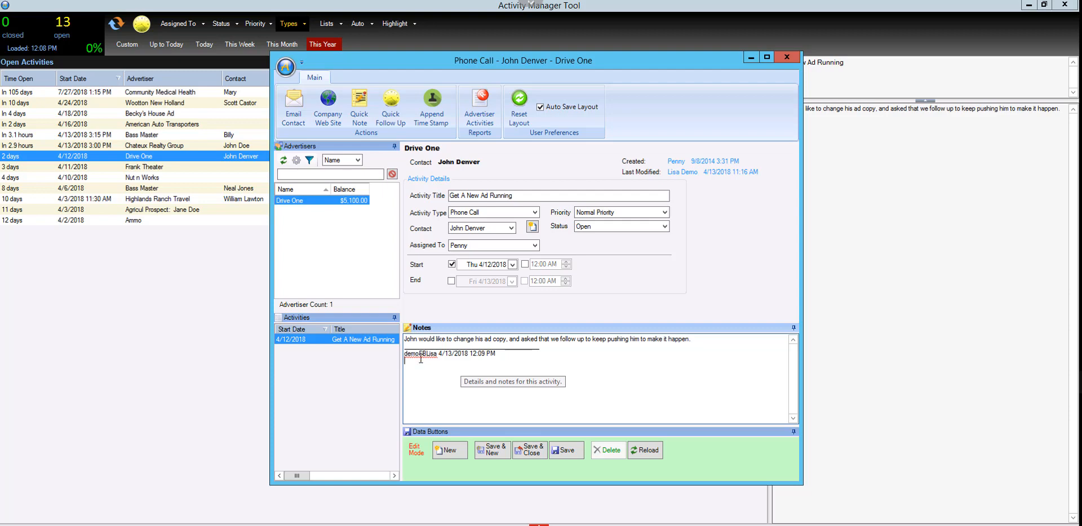
pyautogui.write('You mi')
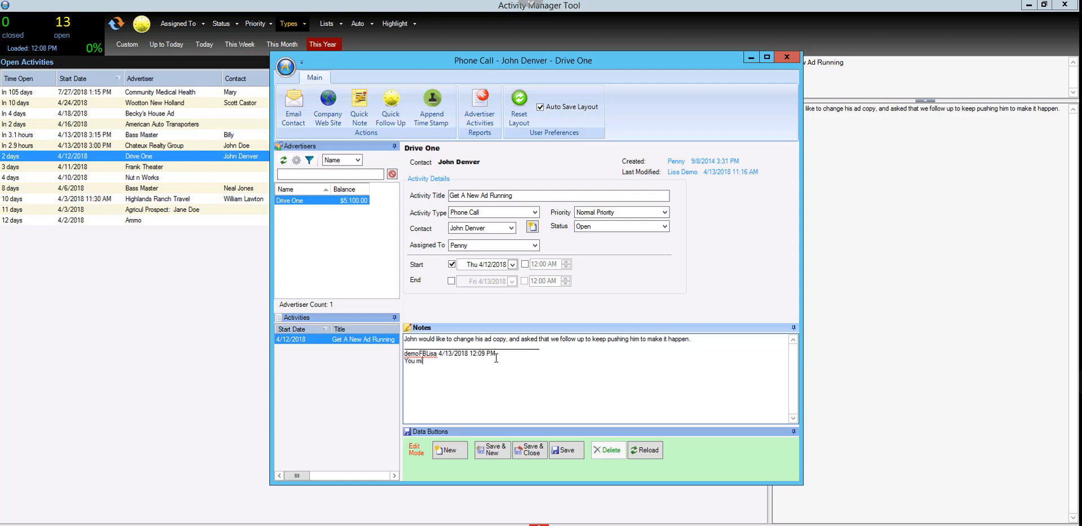
pyautogui.write('ght ask them if they would like to increase t')
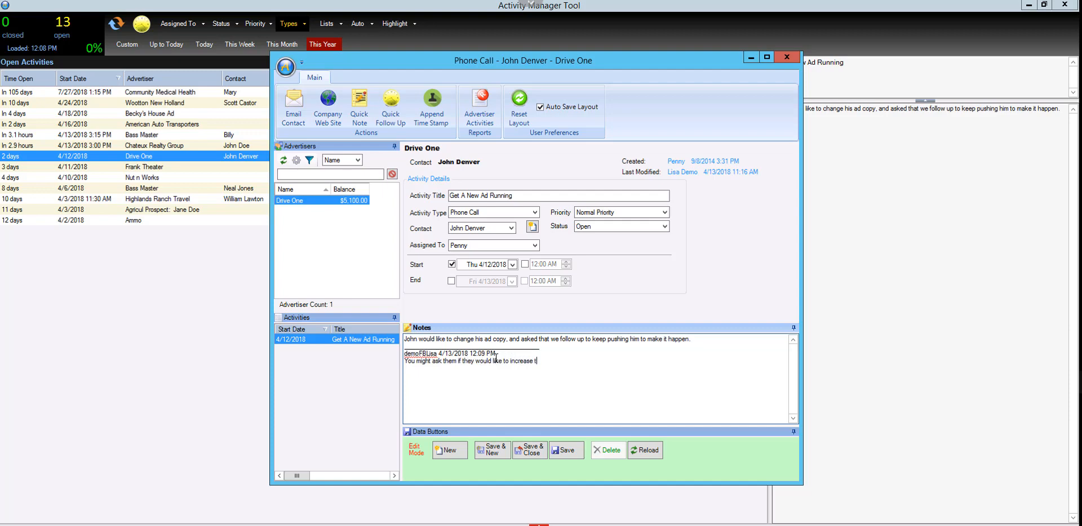
pyautogui.write('heir ad size.')
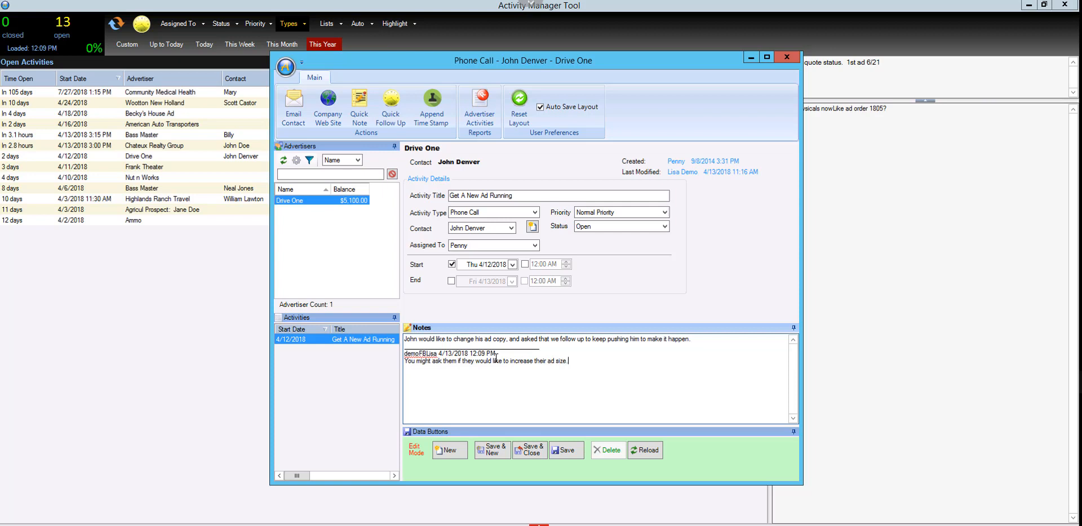
pyautogui.click(565, 450)
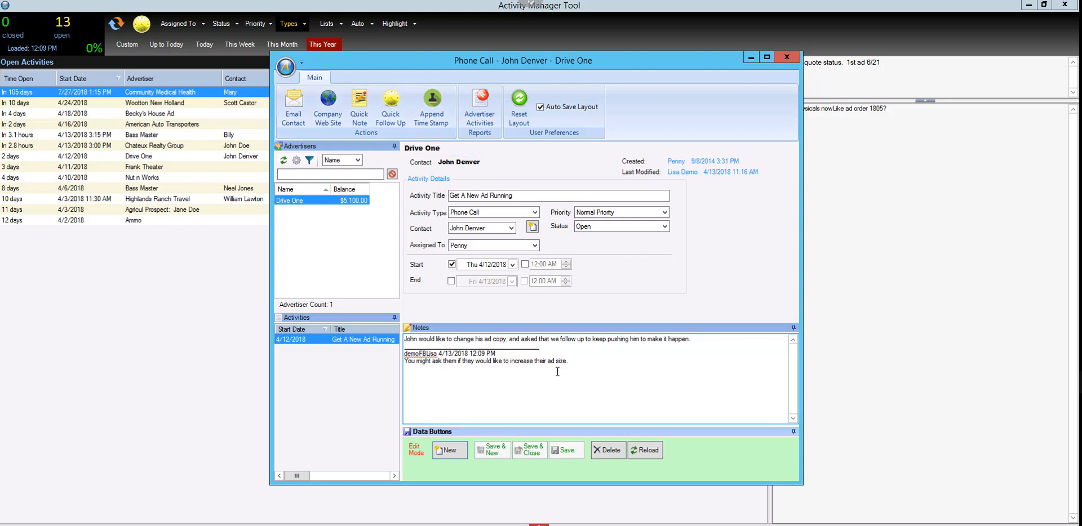
# Append a second time-stamped note, "STart typing immediately after ctrl-d.", and save and close the Drive One activity
pyautogui.click(566, 194)
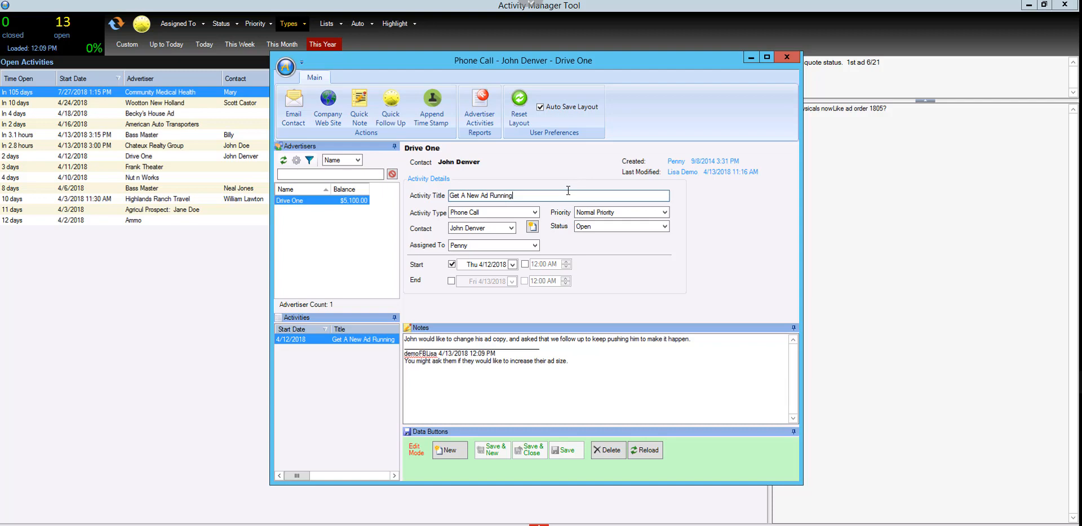
pyautogui.press('F5')
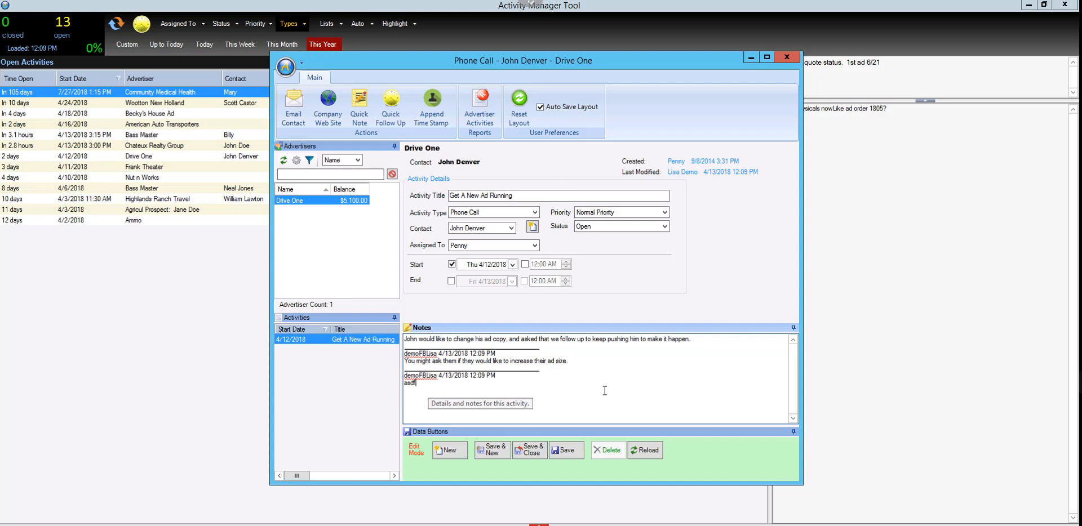
pyautogui.press('BackSpace')
pyautogui.write('STart typing immediately after ctrl-d.')
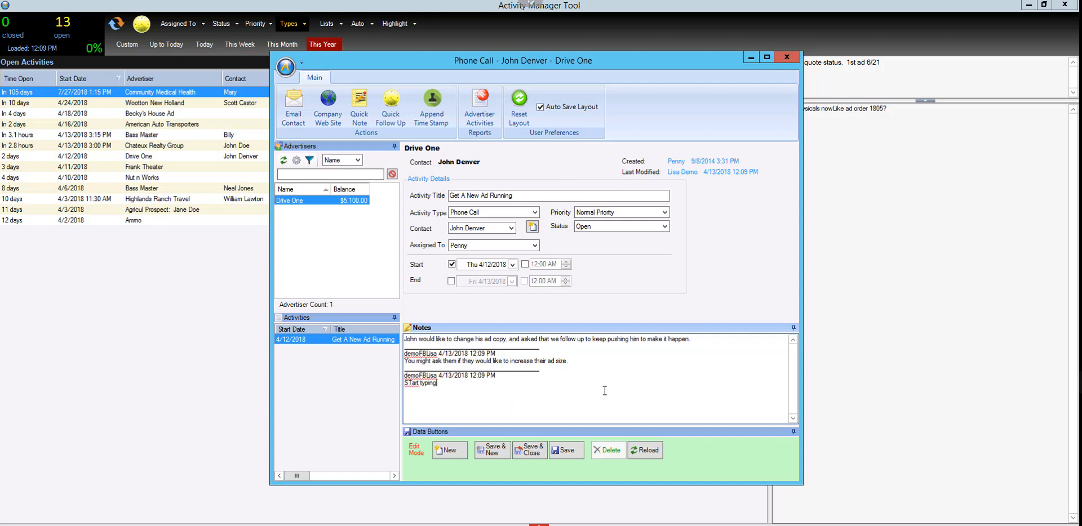
pyautogui.press('alt')
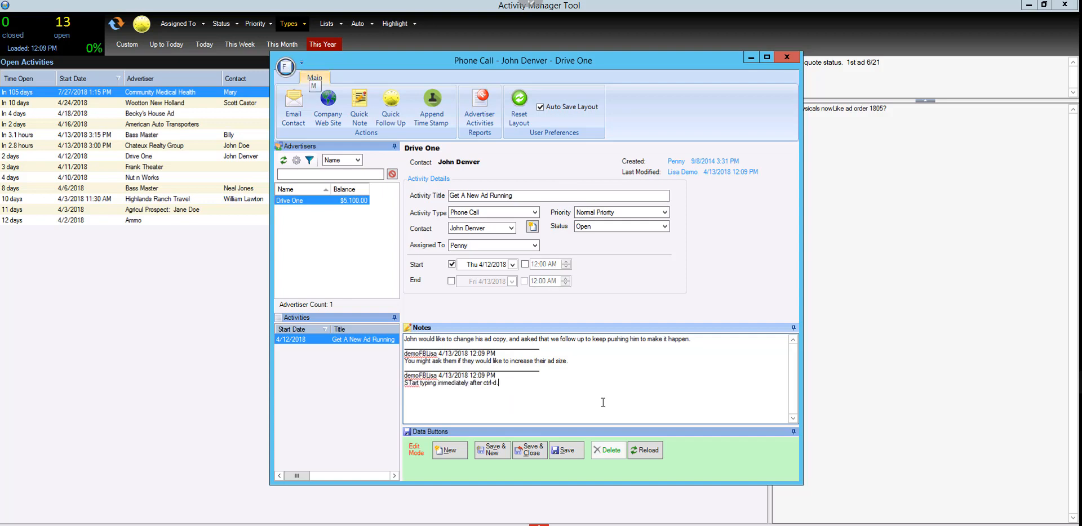
pyautogui.click(574, 455)
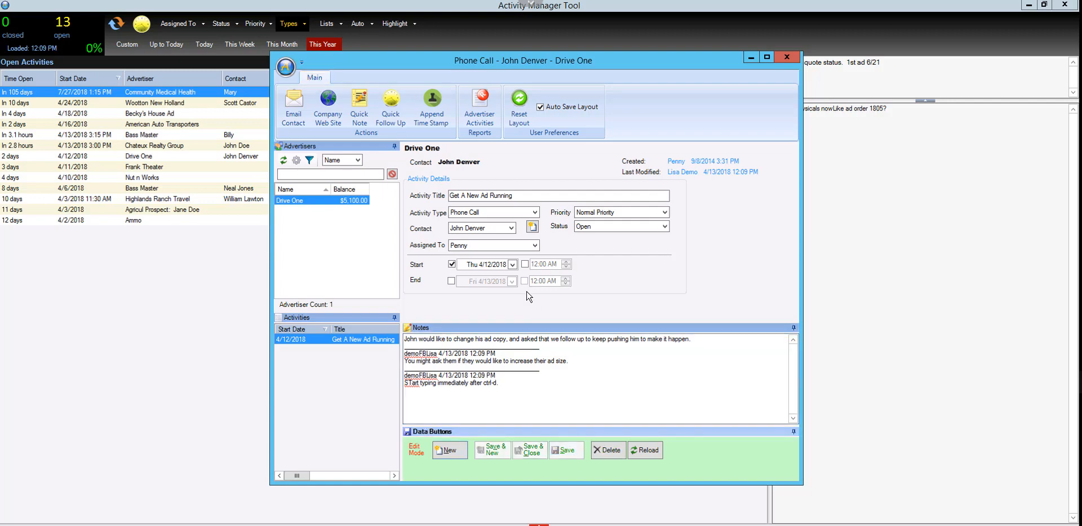
pyautogui.click(786, 56)
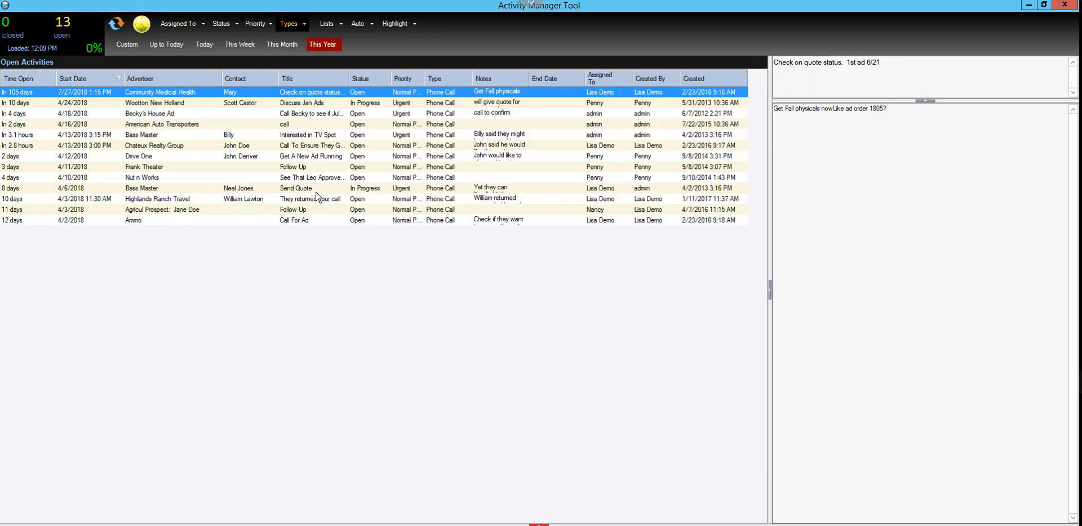
# Set the status of Ammo's Call For Ad activity to Done, and save and close it
pyautogui.doubleClick(307, 222)
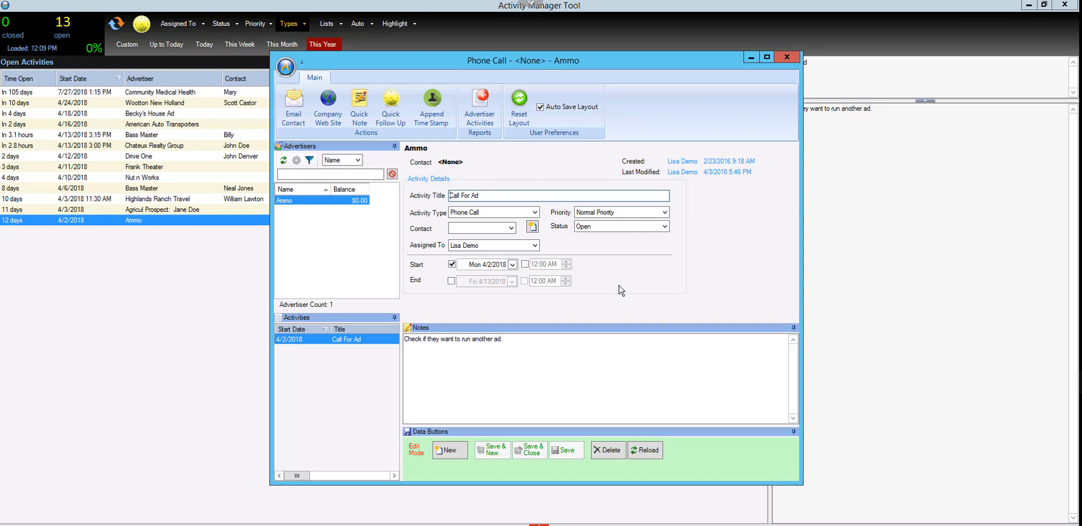
pyautogui.click(610, 226)
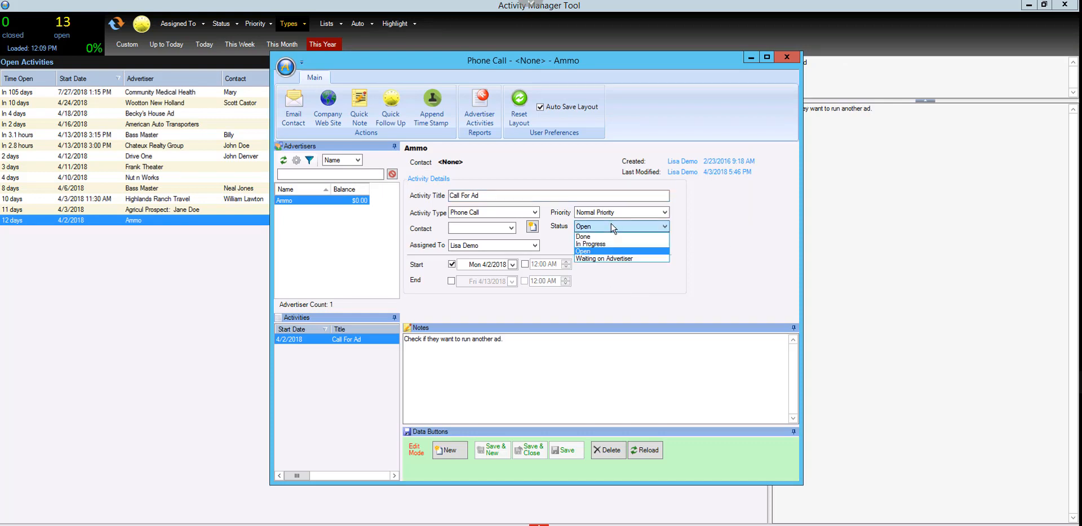
pyautogui.click(589, 237)
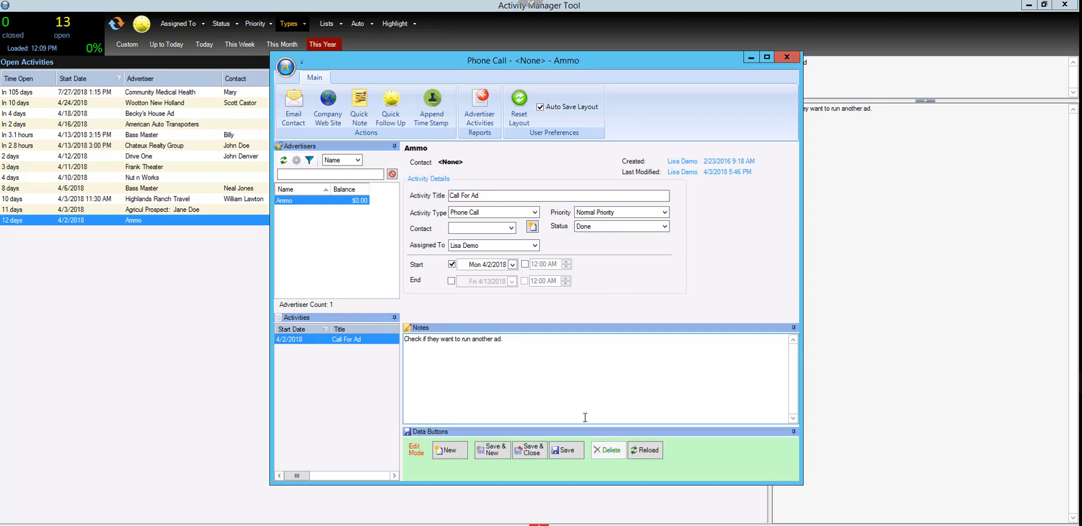
pyautogui.click(575, 451)
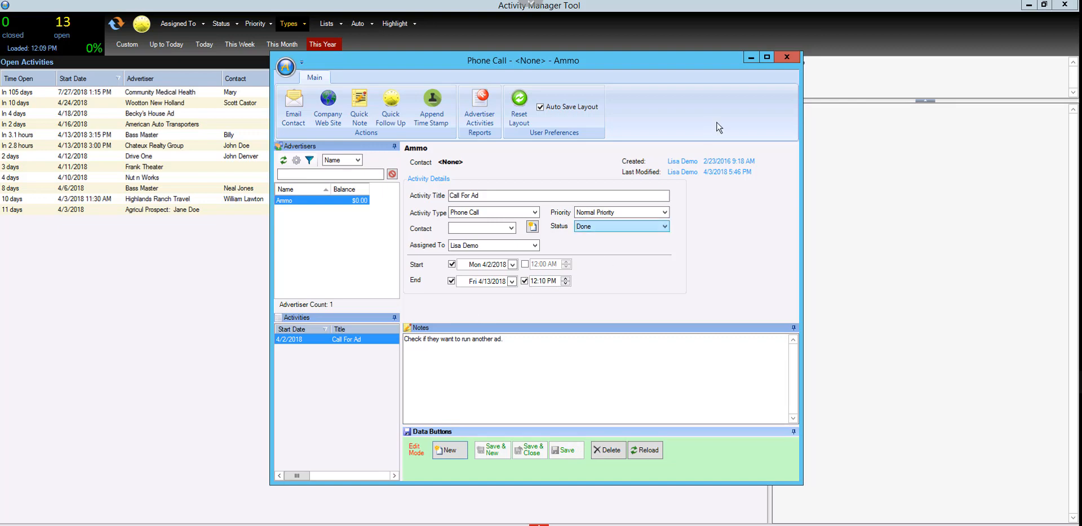
pyautogui.click(795, 56)
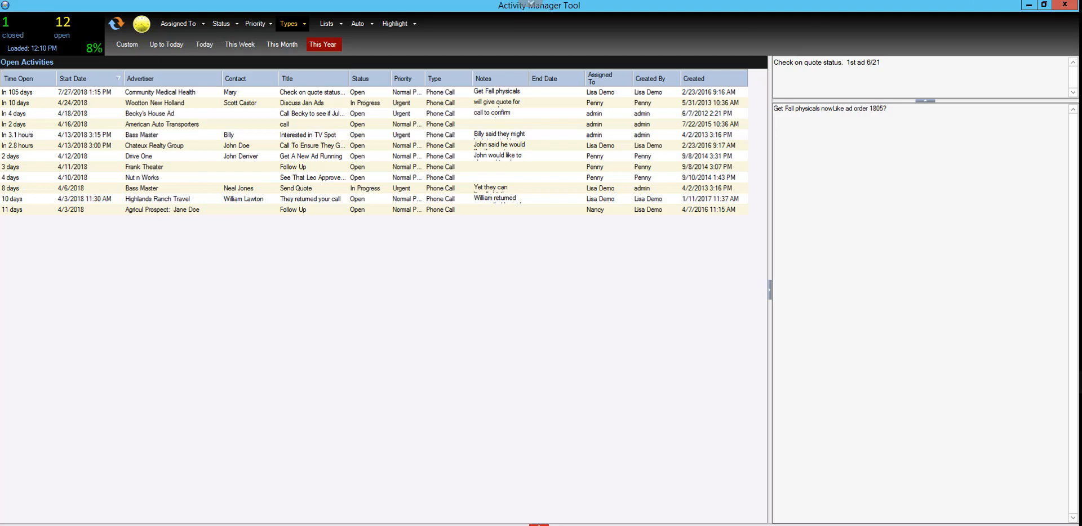
# Close the Activity Manager and list the 3.3 Manifest retail reports in a widened Report Directory
pyautogui.click(1063, 5)
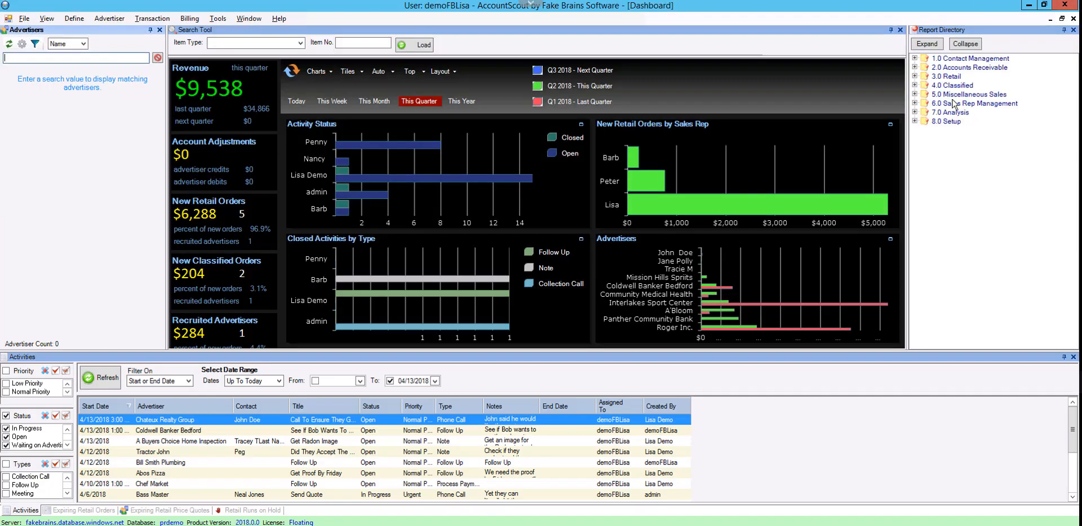
pyautogui.click(914, 76)
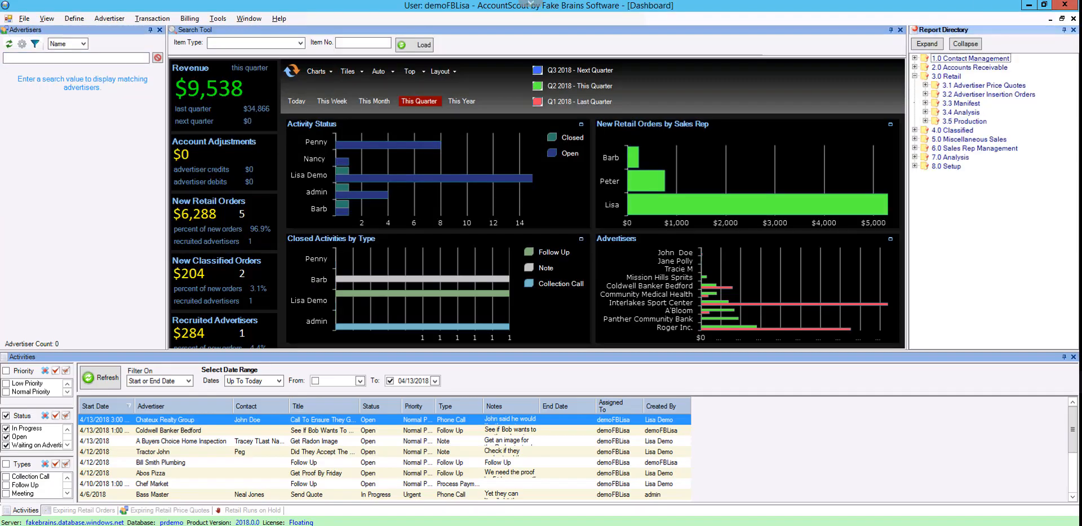
pyautogui.click(925, 103)
pyautogui.moveTo(908, 135); pyautogui.dragTo(824, 148)
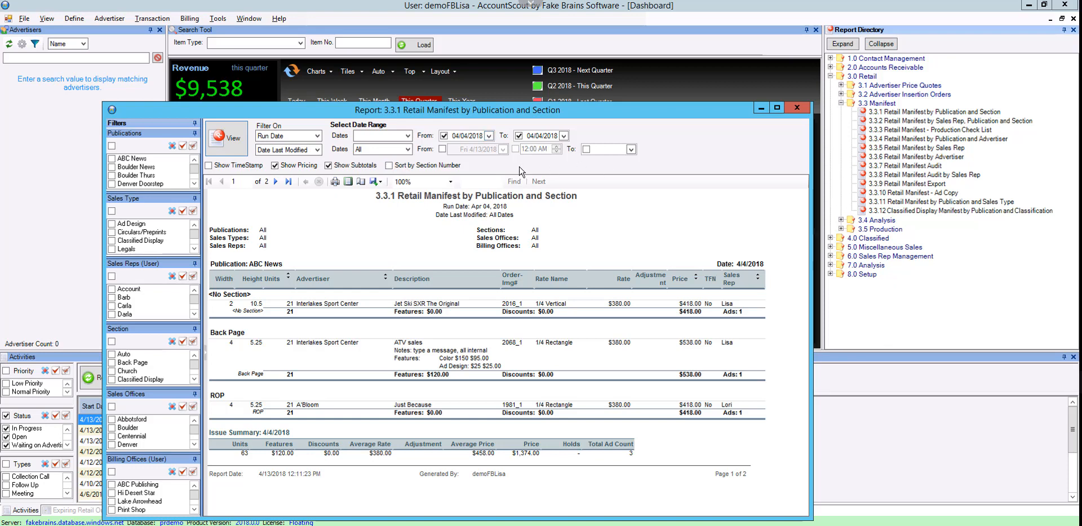
# Run the 3.3.1 Retail Manifest report for ads with Date Last Modified from 4/2/2018 at 01:00 PM
pyautogui.click(442, 149)
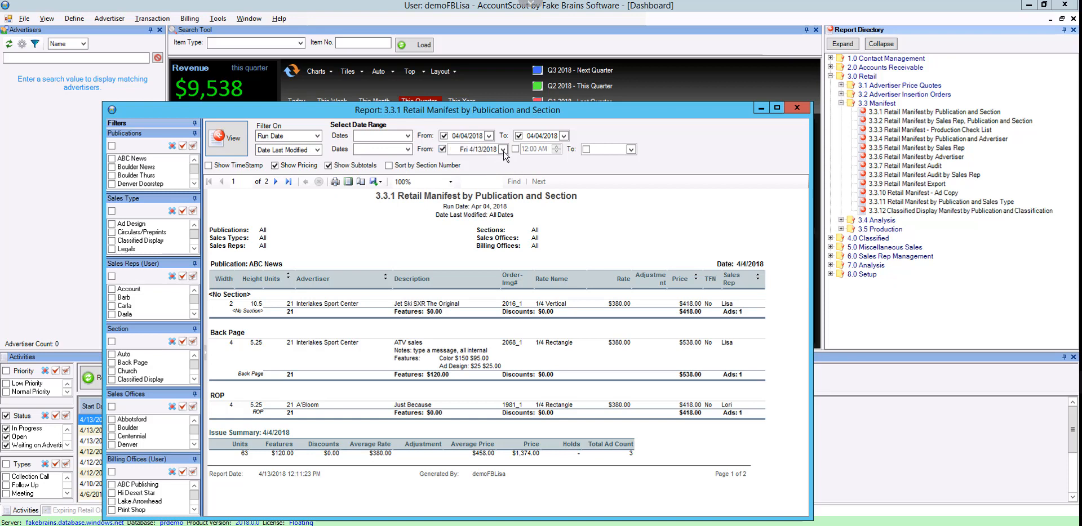
pyautogui.click(501, 150)
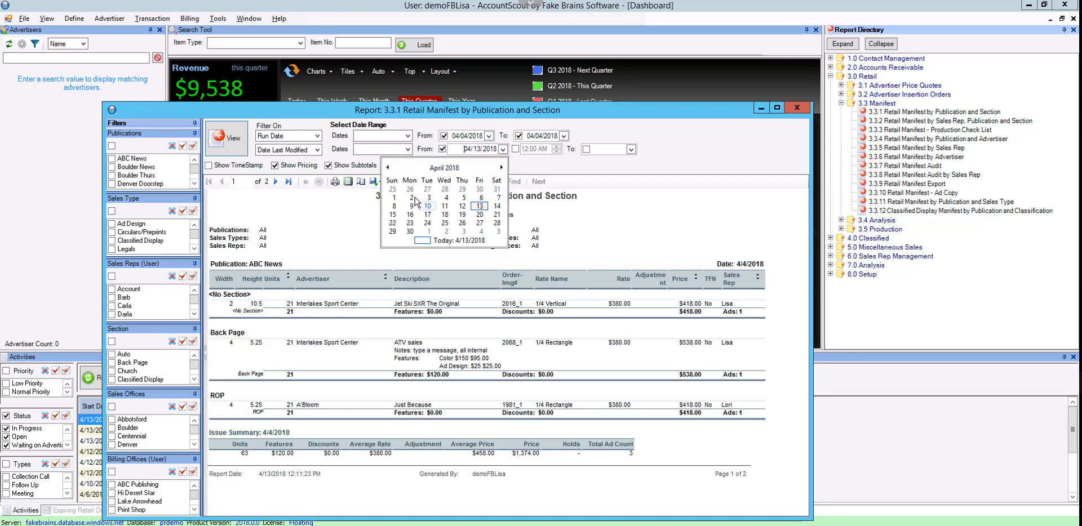
pyautogui.click(411, 198)
pyautogui.click(515, 150)
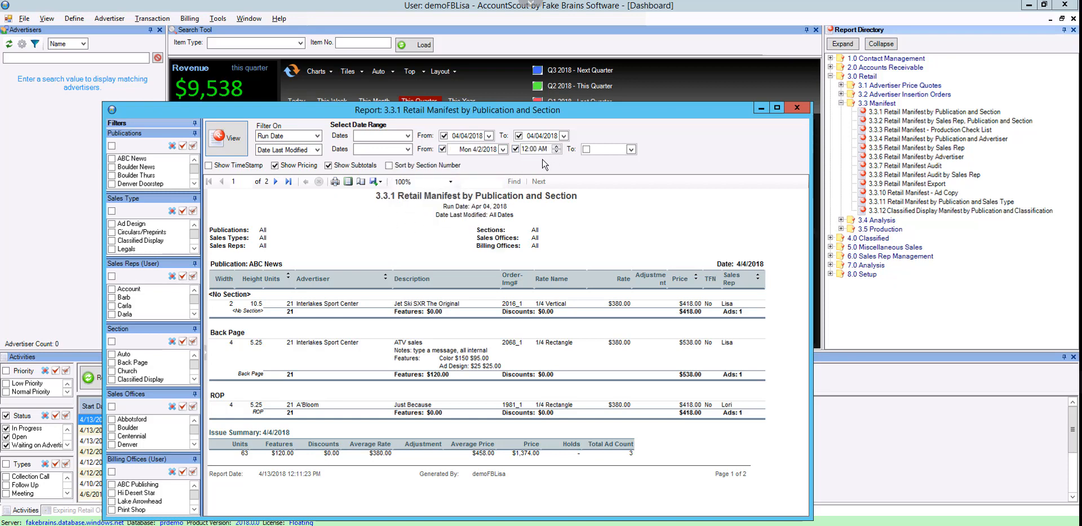
pyautogui.click(556, 146)
pyautogui.click(543, 148)
pyautogui.click(556, 150)
pyautogui.click(275, 164)
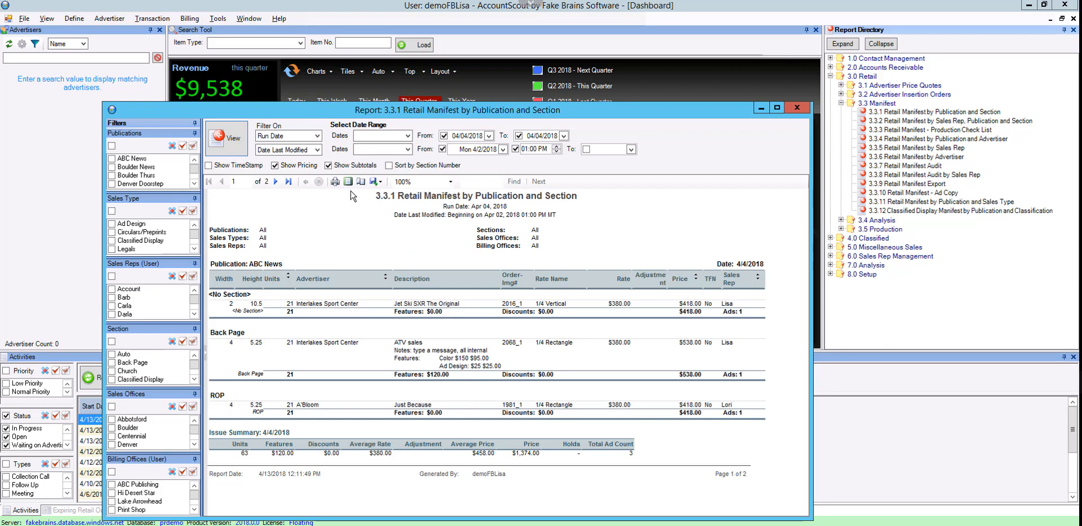
# Rerun the manifest report with the second date filter on Date Created, and switch that filter to Run Date
pyautogui.click(316, 151)
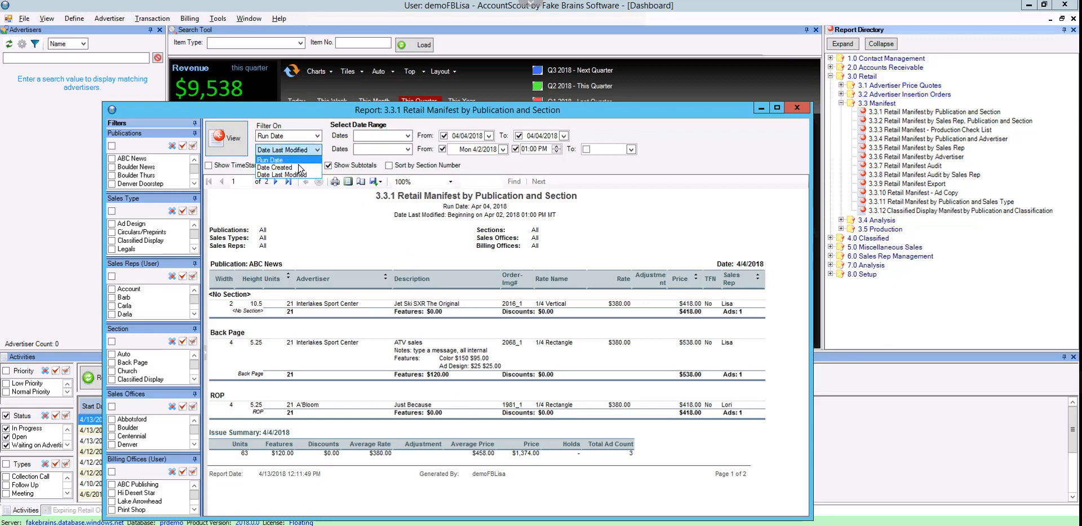
pyautogui.click(275, 166)
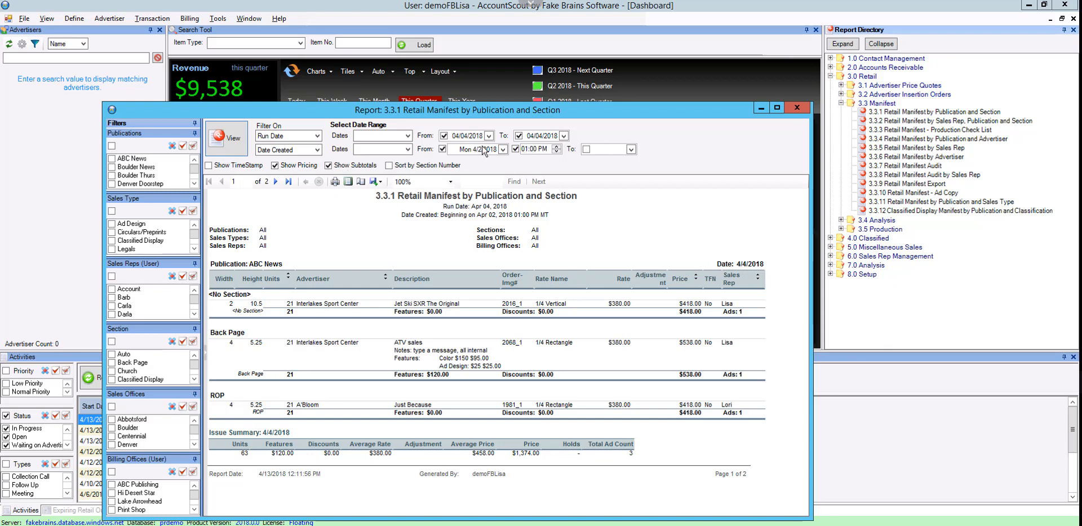
pyautogui.click(317, 150)
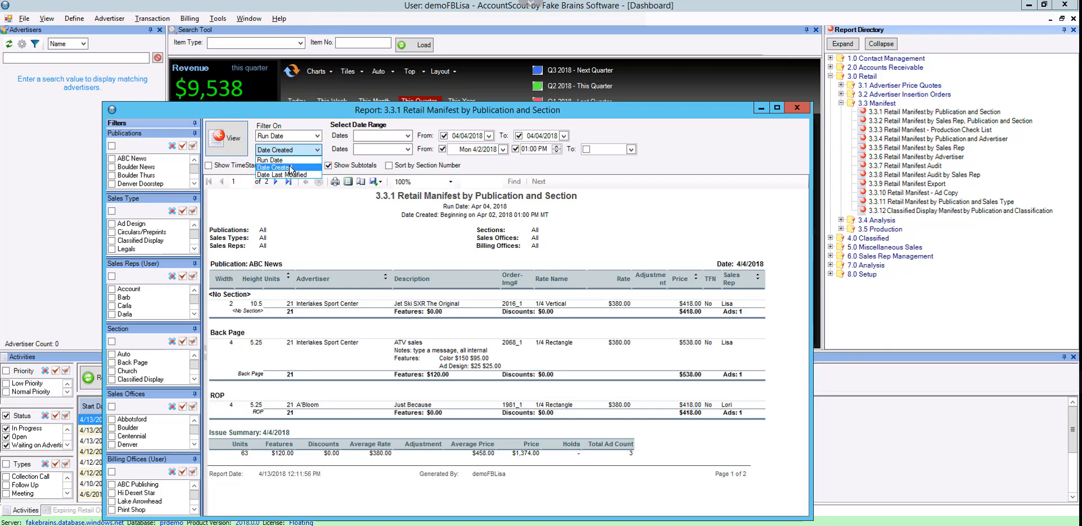
pyautogui.click(290, 161)
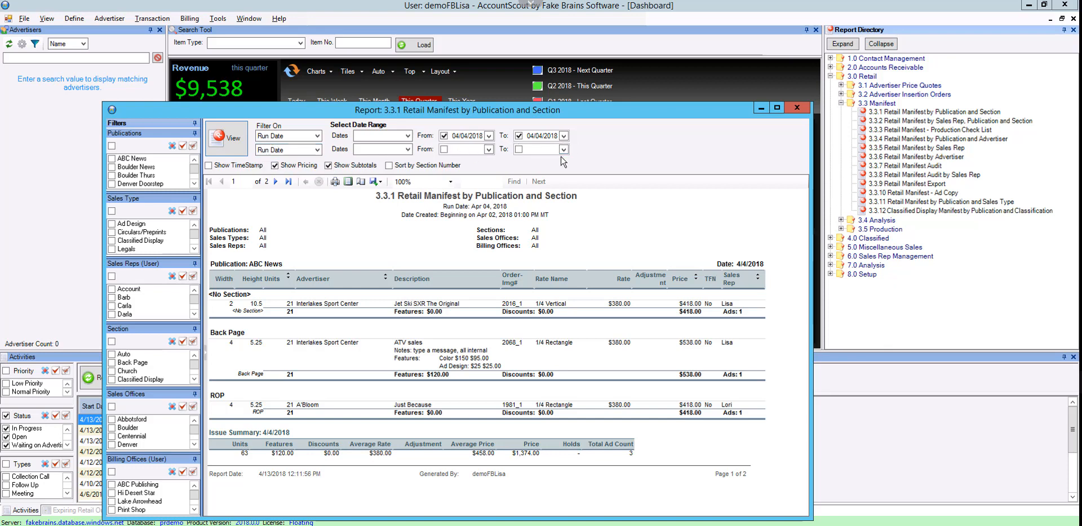
# Switch the Retail Manifest report's second date filter back to Date Created, and close the report
pyautogui.click(317, 150)
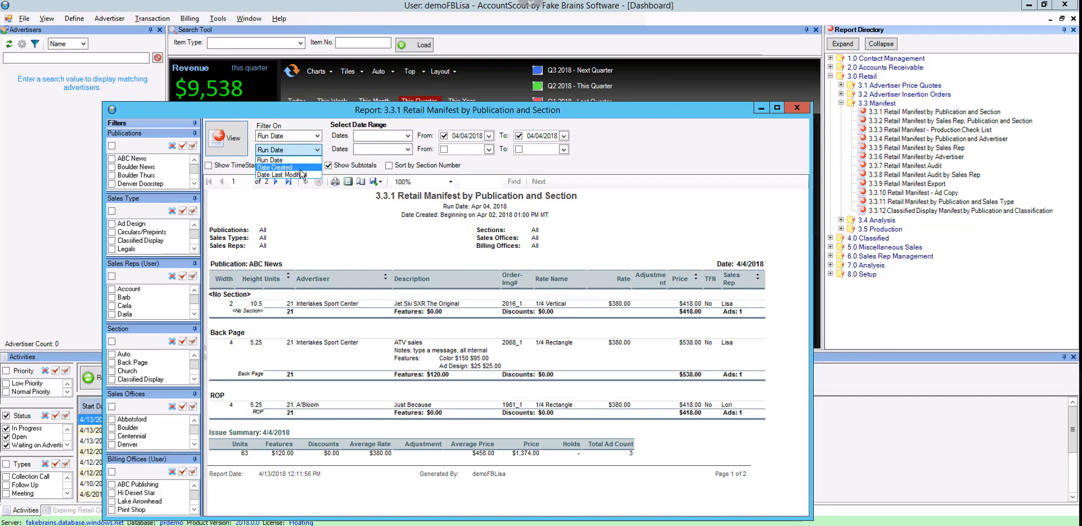
pyautogui.click(301, 169)
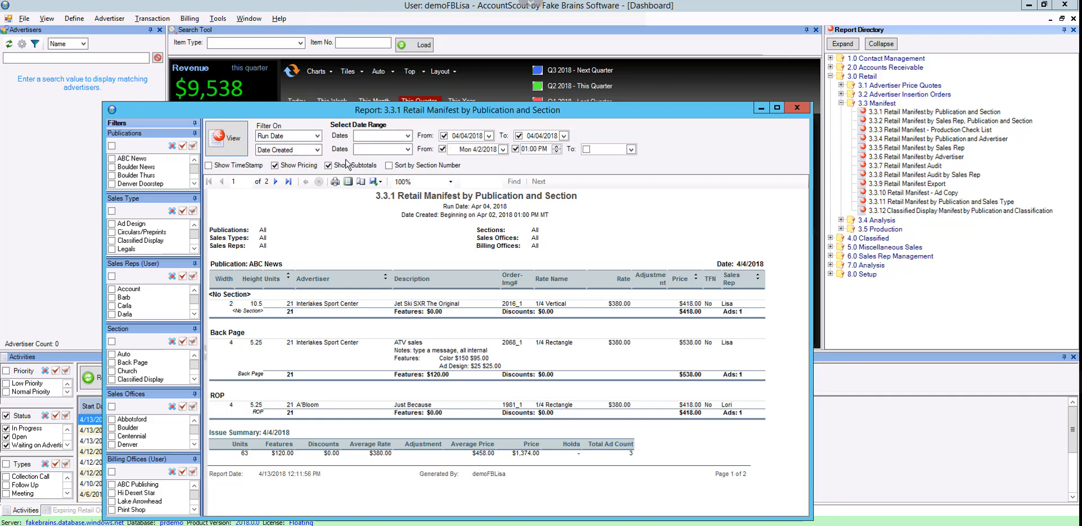
pyautogui.click(797, 108)
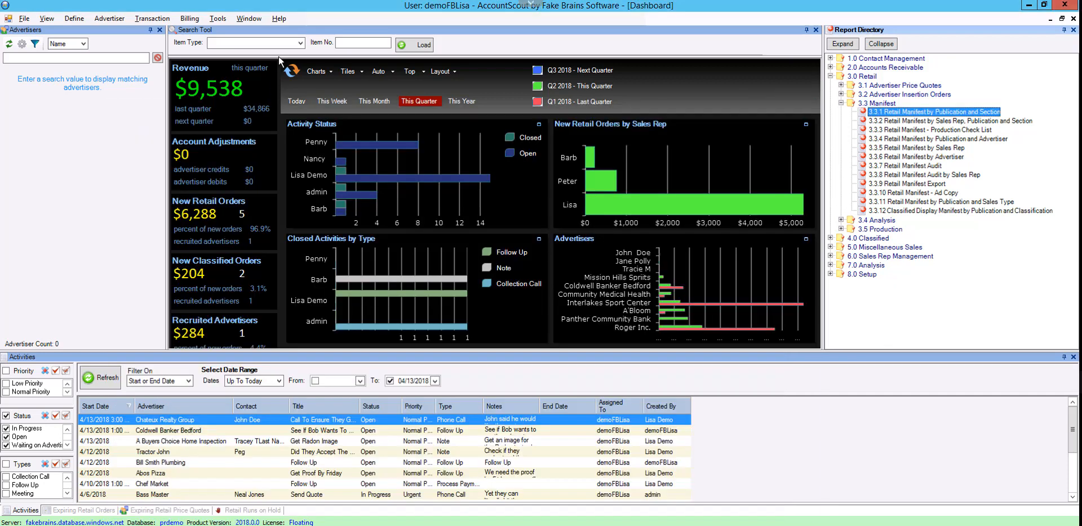
# Search contacts and advertisers by email address for "com", and enlarge the results area to show more rows
pyautogui.click(302, 46)
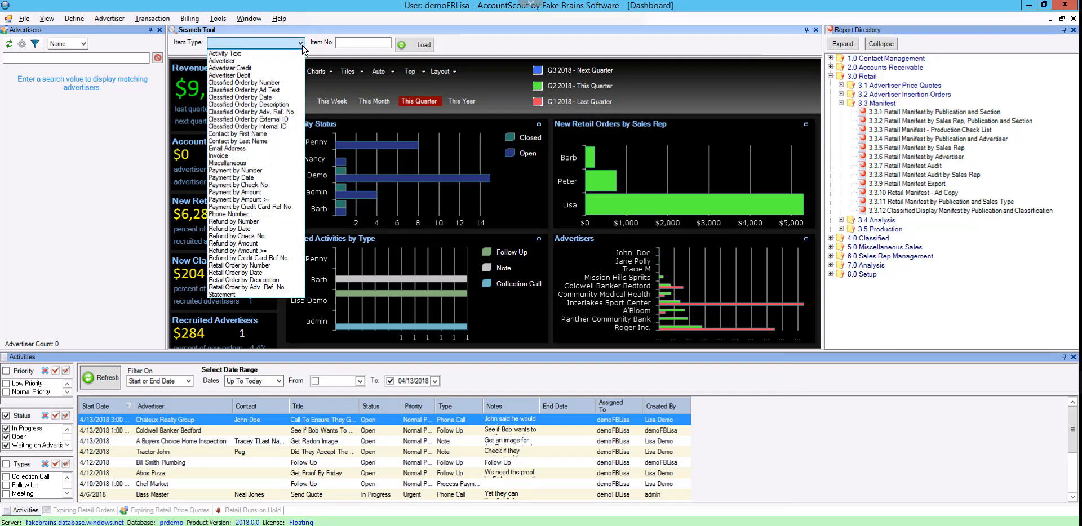
pyautogui.click(239, 149)
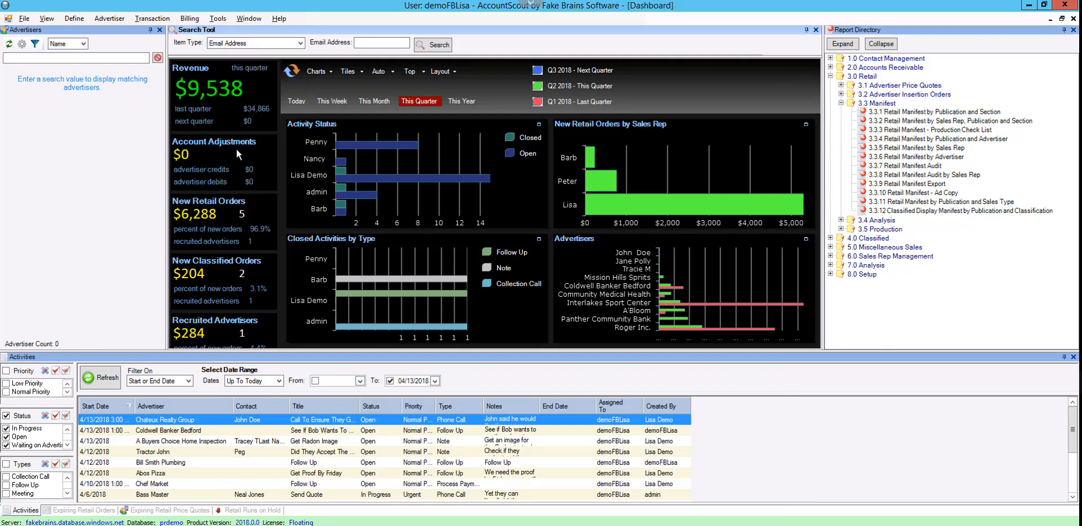
pyautogui.click(387, 41)
pyautogui.click(431, 45)
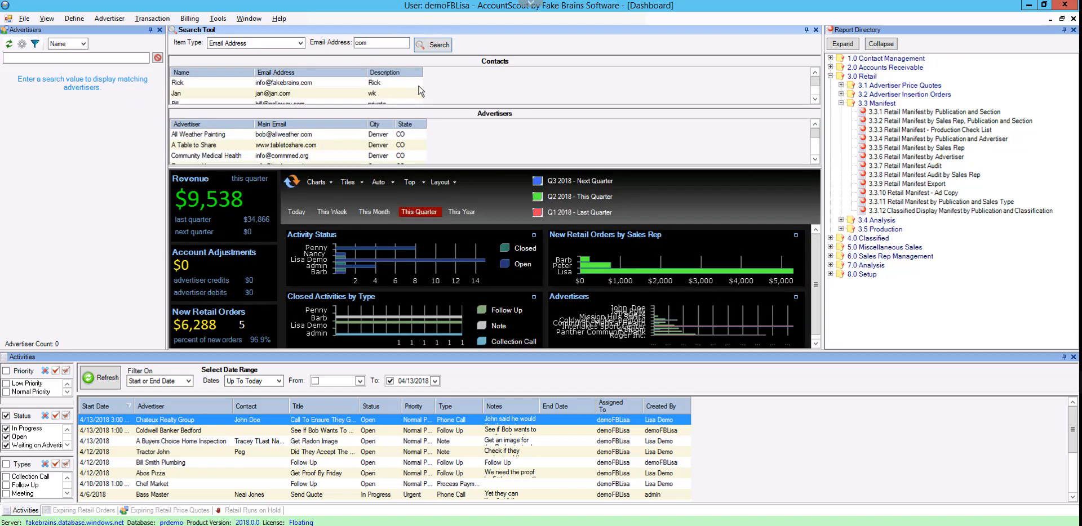
pyautogui.moveTo(431, 168); pyautogui.dragTo(431, 238)
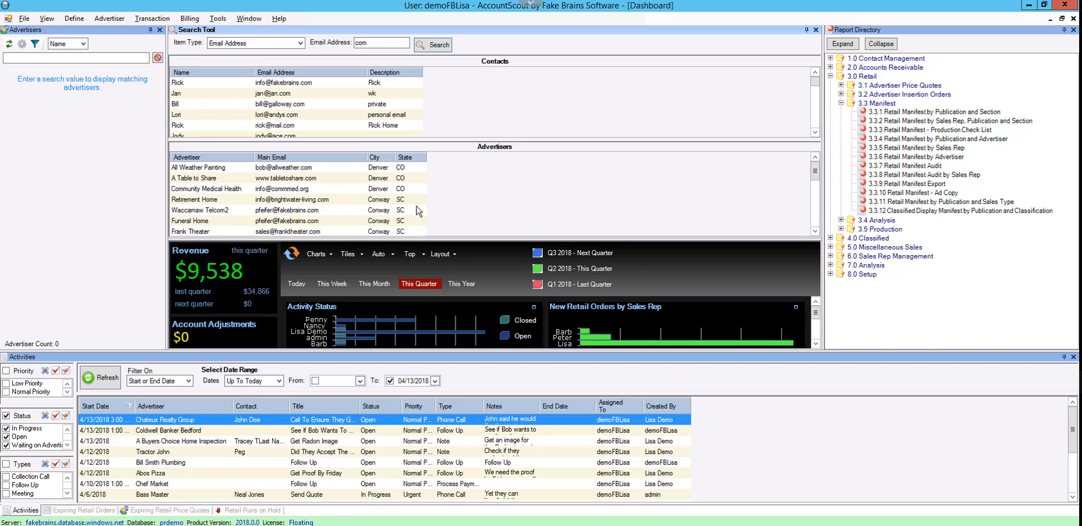
# View the matching Selly Motors contact and the Community Medical Health advertiser record from the email search results, closing each one
pyautogui.doubleClick(302, 107)
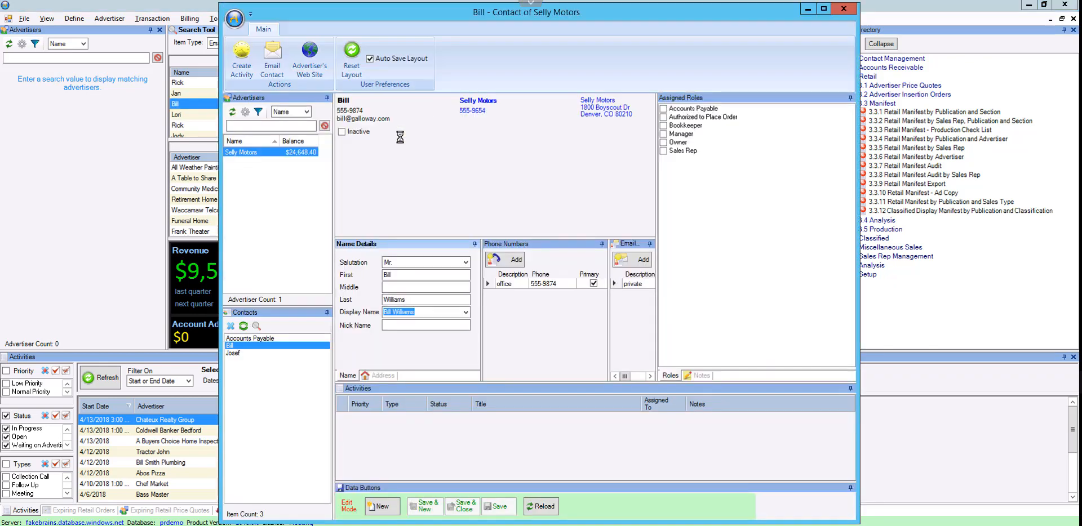
pyautogui.click(843, 8)
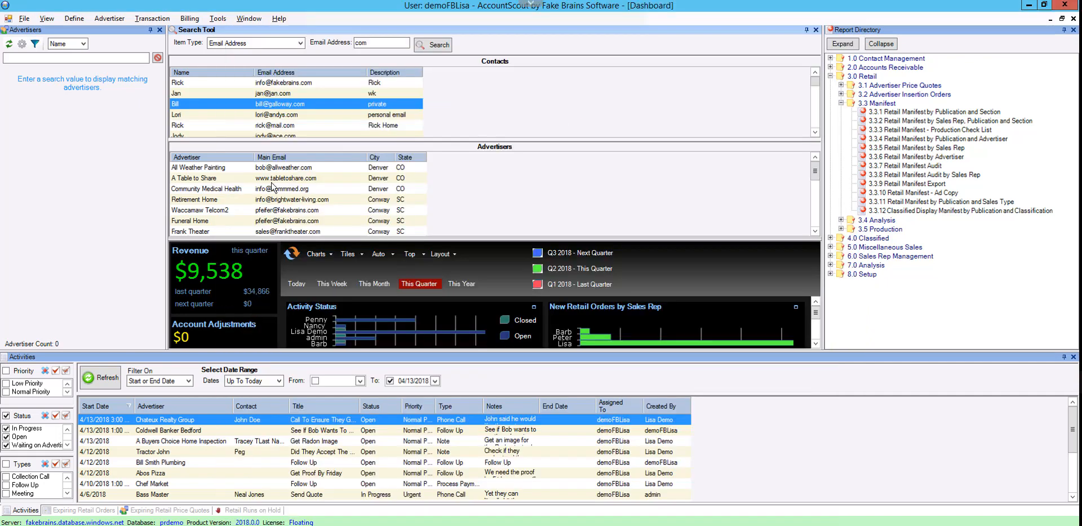
pyautogui.doubleClick(267, 191)
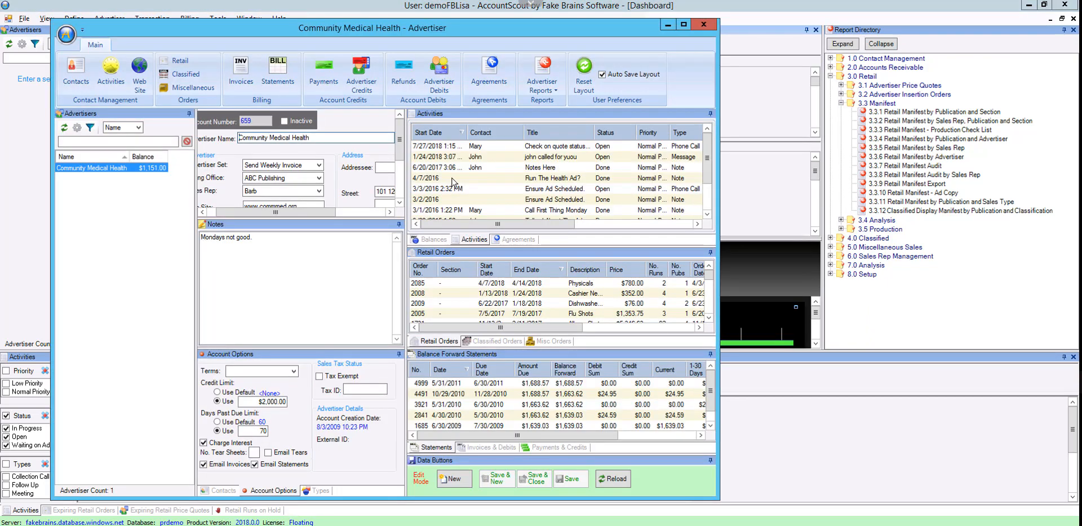
pyautogui.click(704, 25)
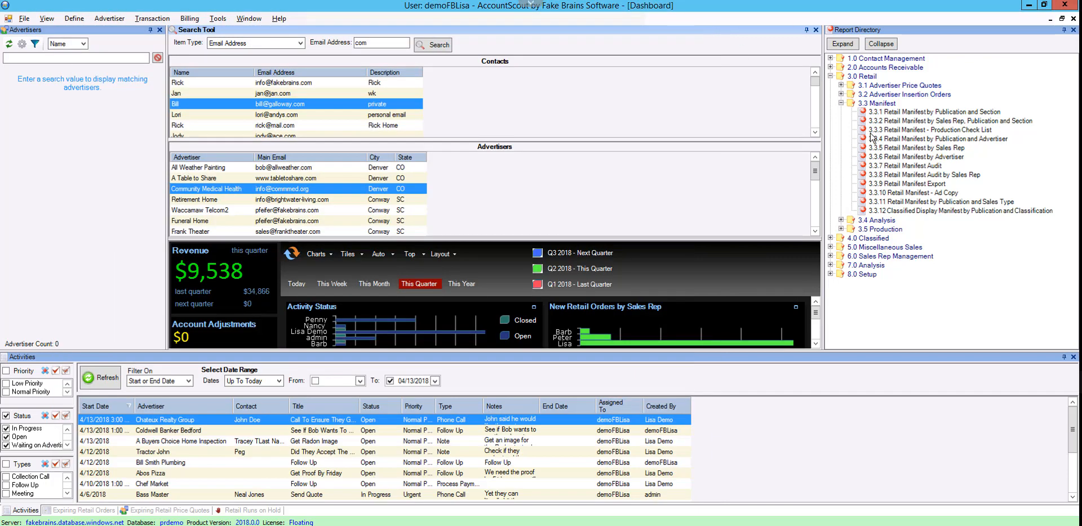
# Run the 4.3.12 Classified Deadline Summary report from the Classified Production reports for run dates 04/04/2018 to 04/13/2018
pyautogui.click(831, 239)
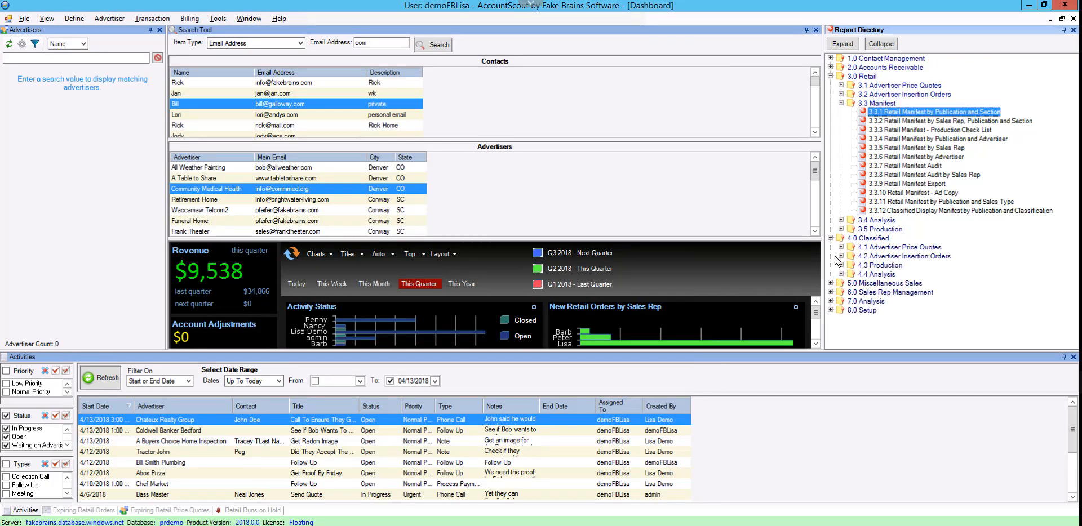
pyautogui.click(840, 264)
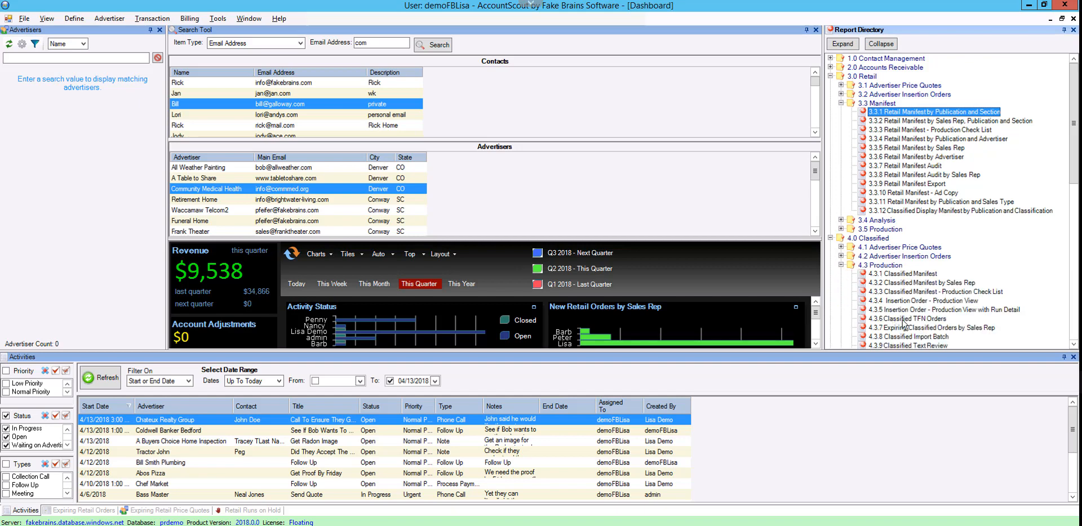
pyautogui.scroll(-4, 946, 271)
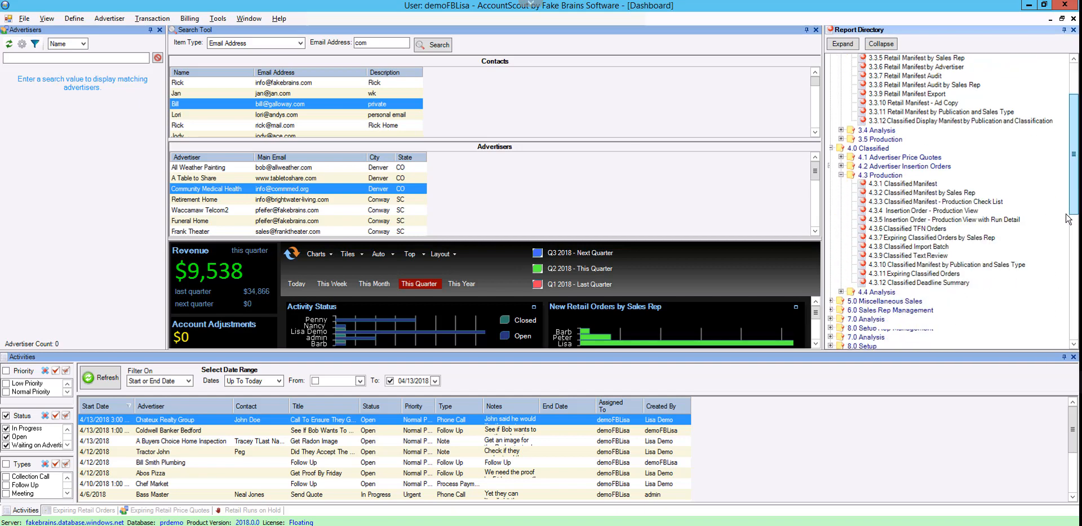
pyautogui.doubleClick(943, 274)
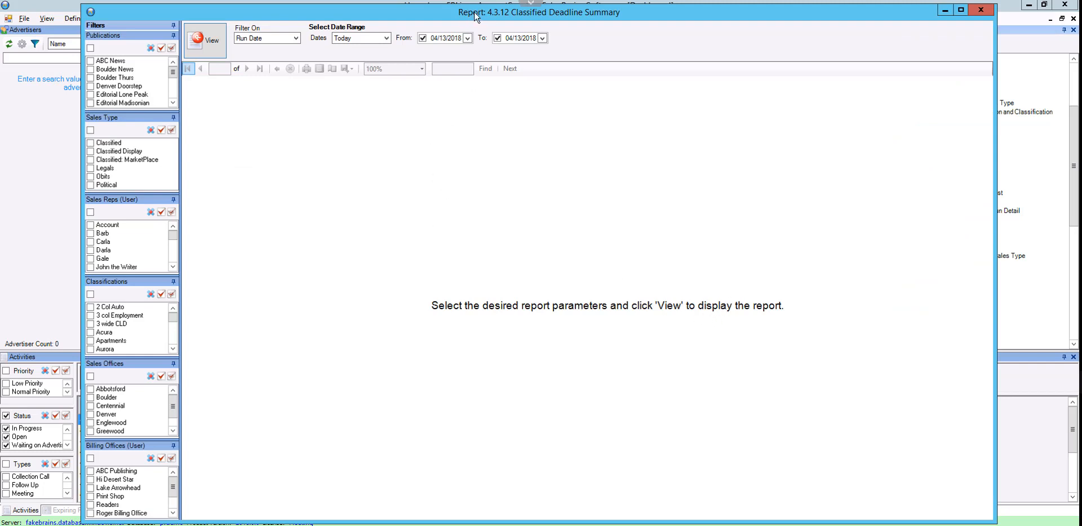
pyautogui.moveTo(469, 17); pyautogui.dragTo(477, 14)
pyautogui.click(475, 35)
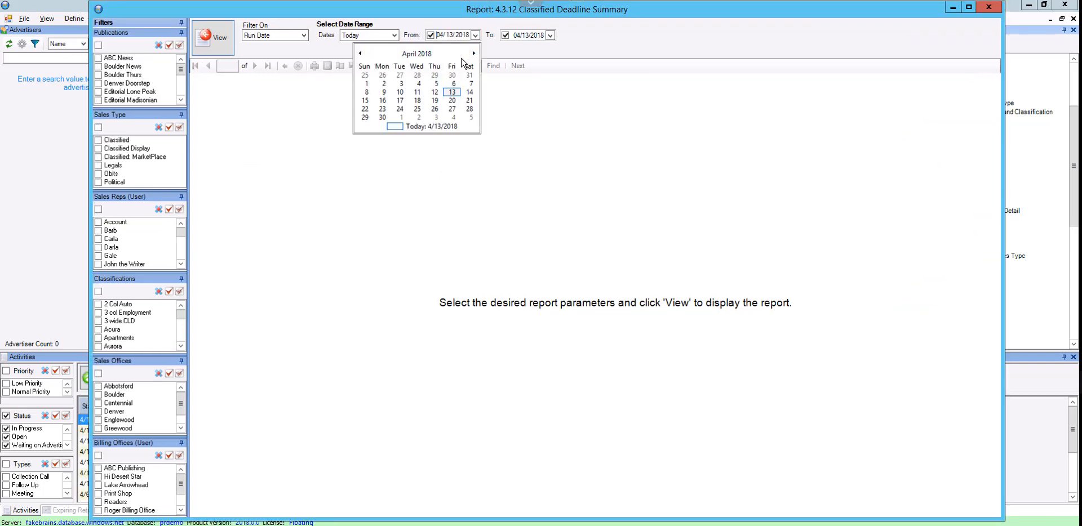
pyautogui.click(419, 87)
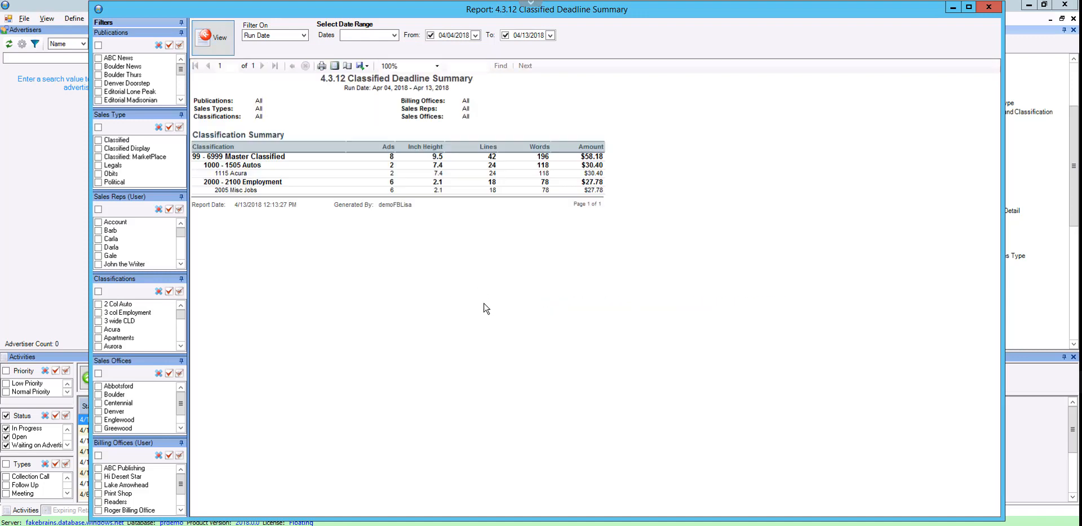